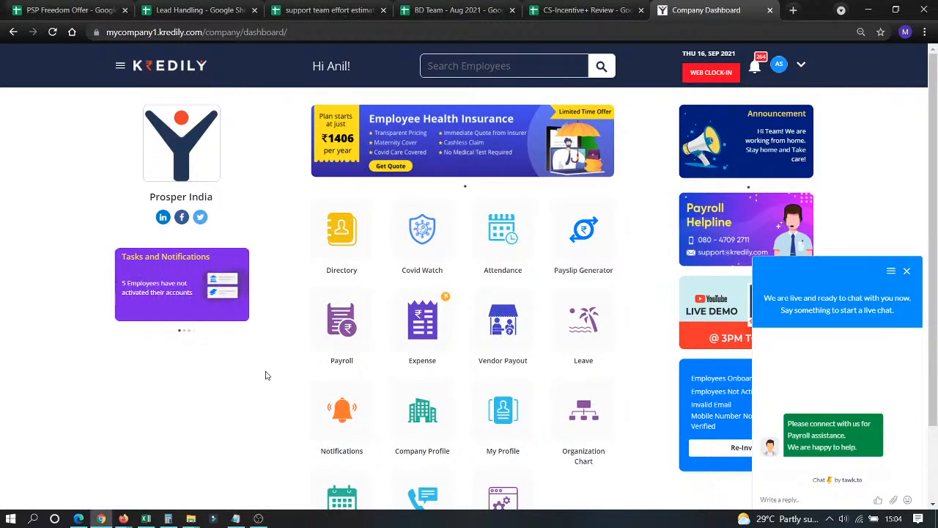
Close the tawk.to live-chat widget so the company dashboard shows in full.
left_click(907, 271)
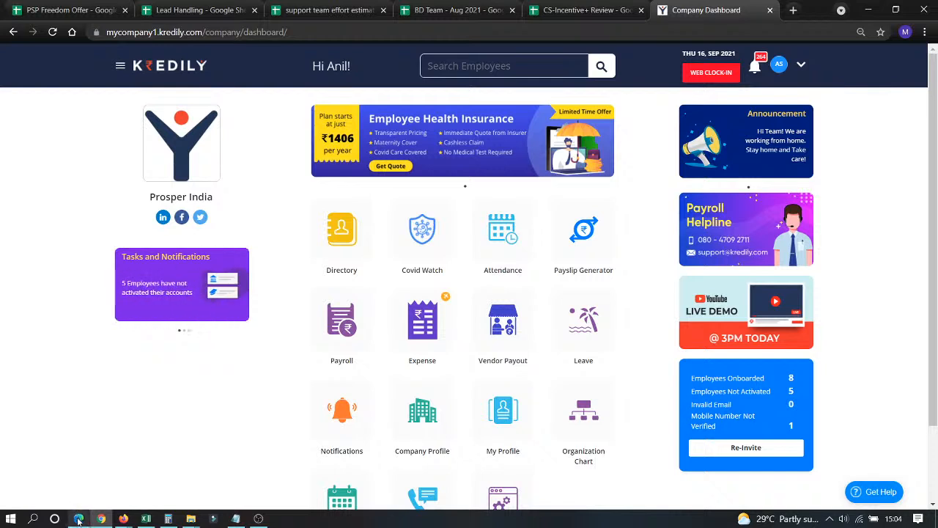
mouse_move(78, 518)
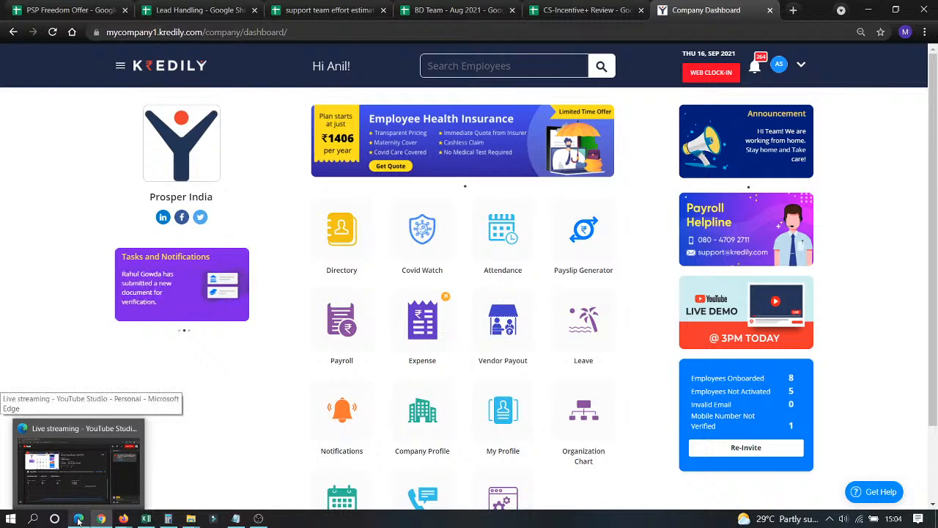
left_click(78, 519)
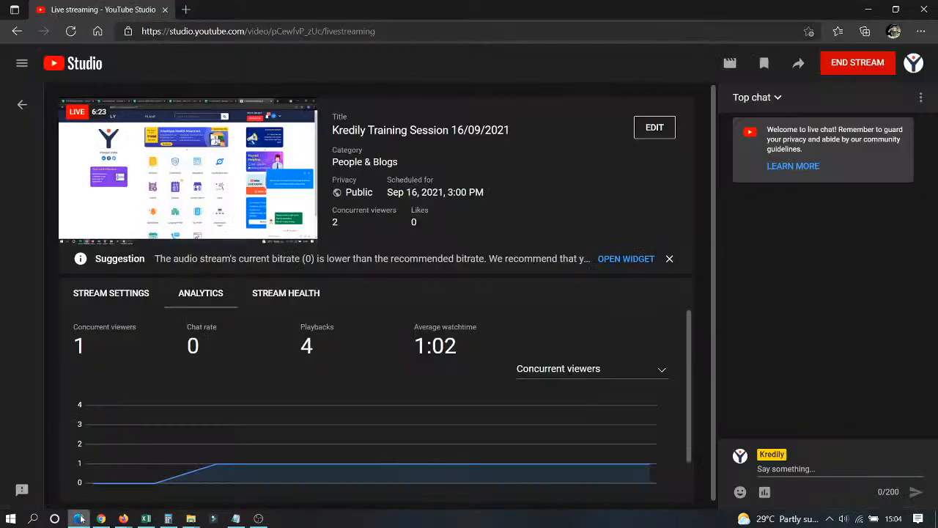
left_click(103, 519)
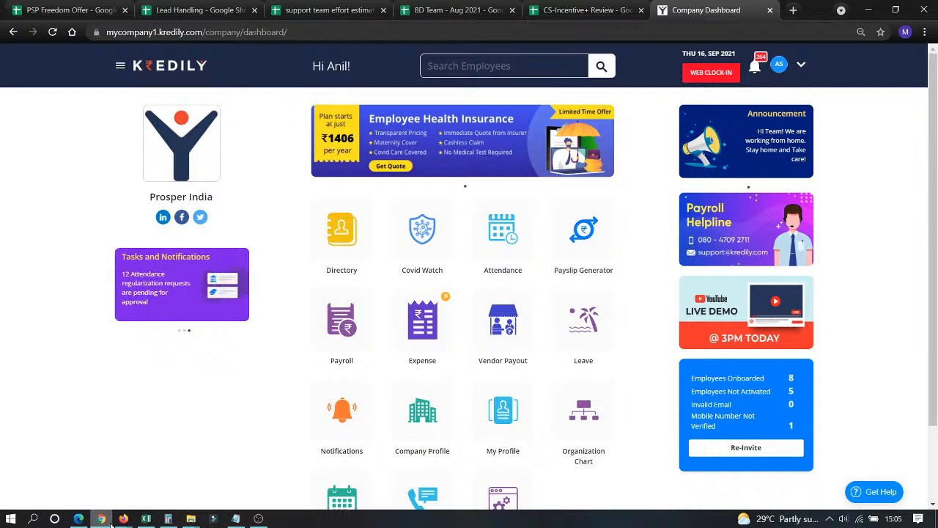
Open Payroll to see July 2021's overview: 8 employees, gross 4,07,051, net 3,81,808.
left_click(328, 314)
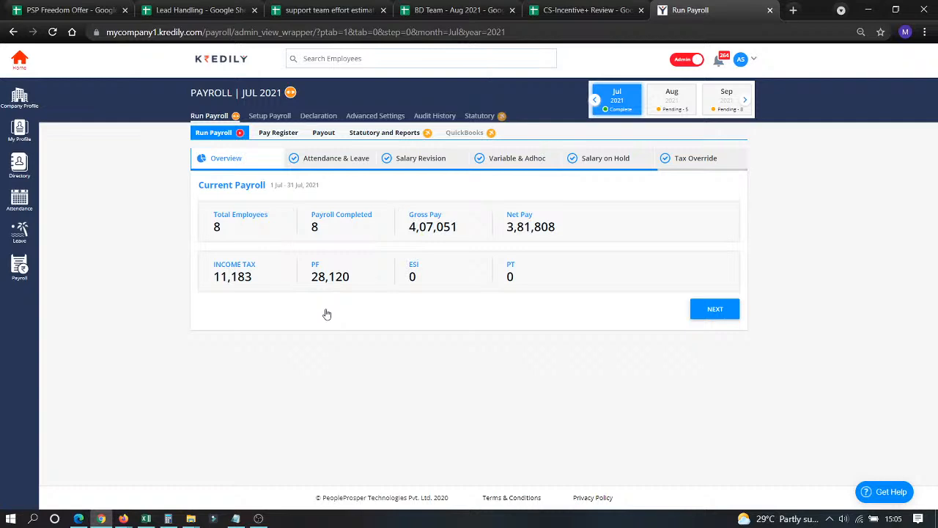
Open Advanced Settings showing monthly pay frequency, a 1st–31st cycle and payout on the 7th.
left_click(374, 117)
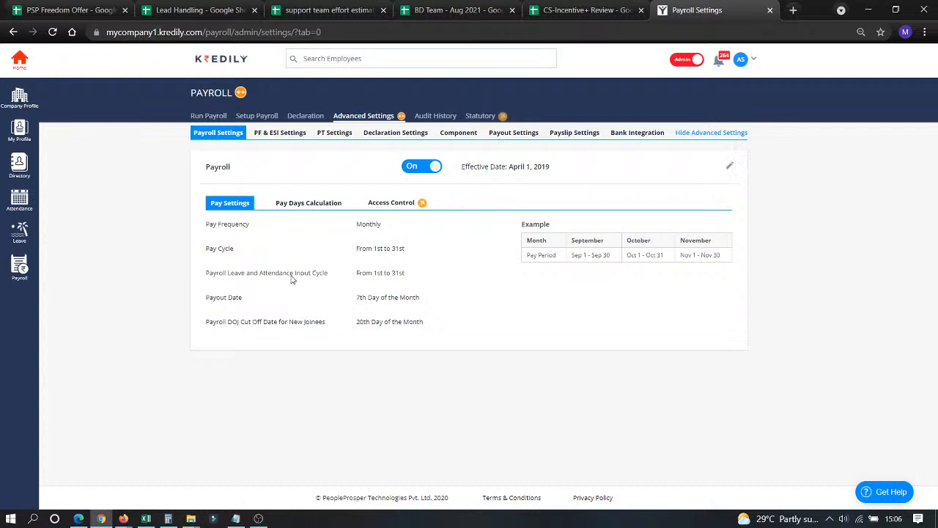
Review the payout date, new-joinee cut-off and Pay Days Calculation, then open PF & ESI Settings.
left_click_drag(358, 297, 405, 297)
left_click_drag(365, 323, 423, 323)
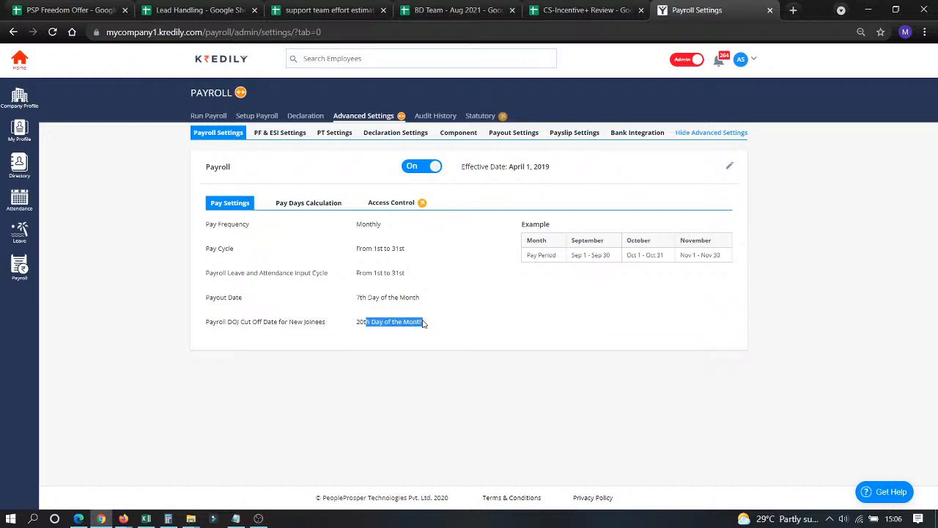
left_click(330, 205)
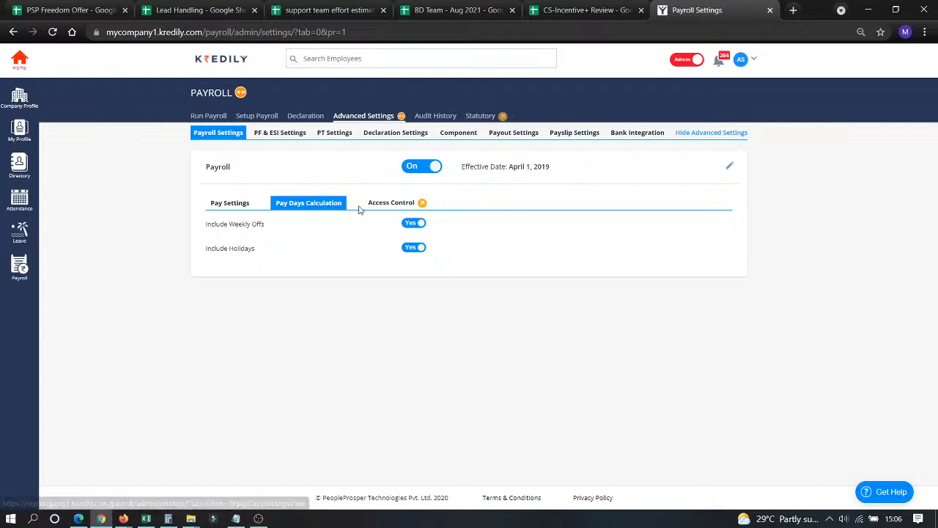
left_click(302, 136)
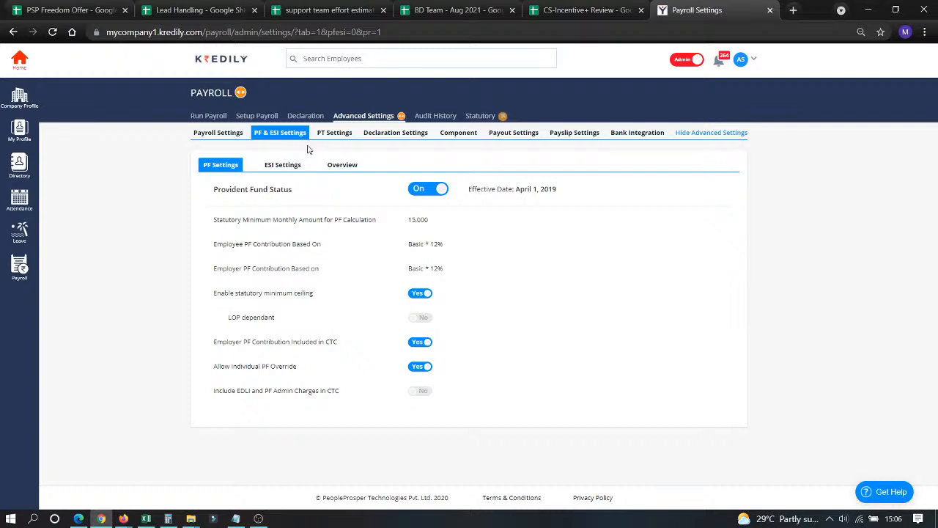
Edit PF settings, trying (Basic + Special Allowance) * 12% and a Fixed Amount of 15000.
left_click(720, 190)
left_click(480, 250)
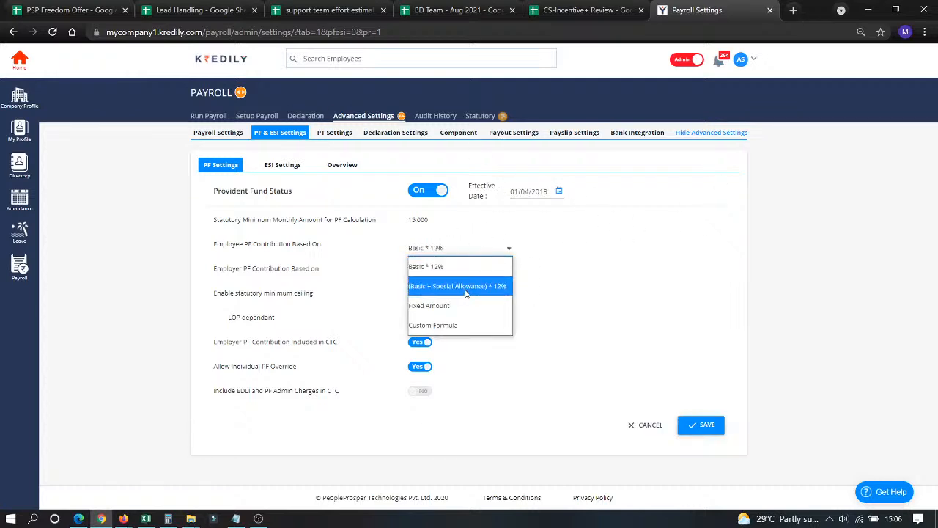
left_click(468, 288)
left_click(481, 250)
left_click(456, 305)
left_click(608, 247)
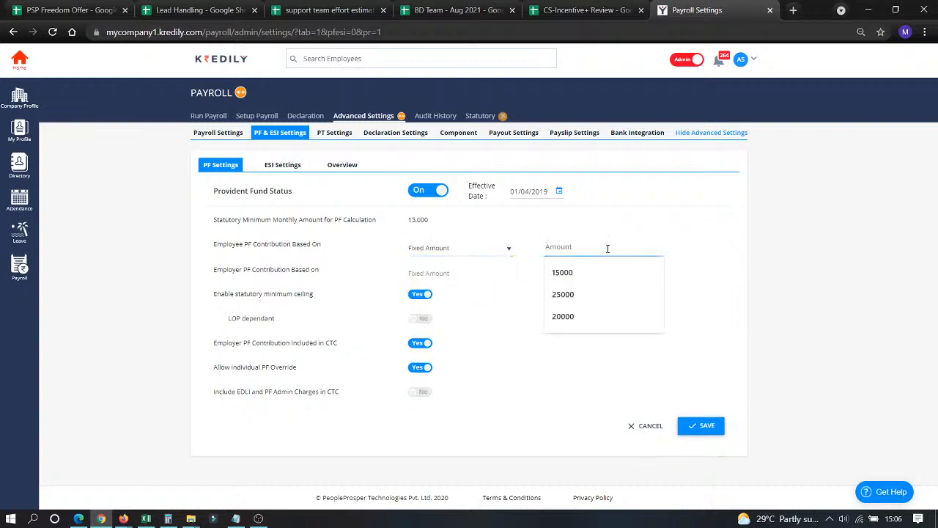
left_click(571, 273)
Try a Custom Formula of Special, September, New Allowance and Webinar Component.
left_click(498, 253)
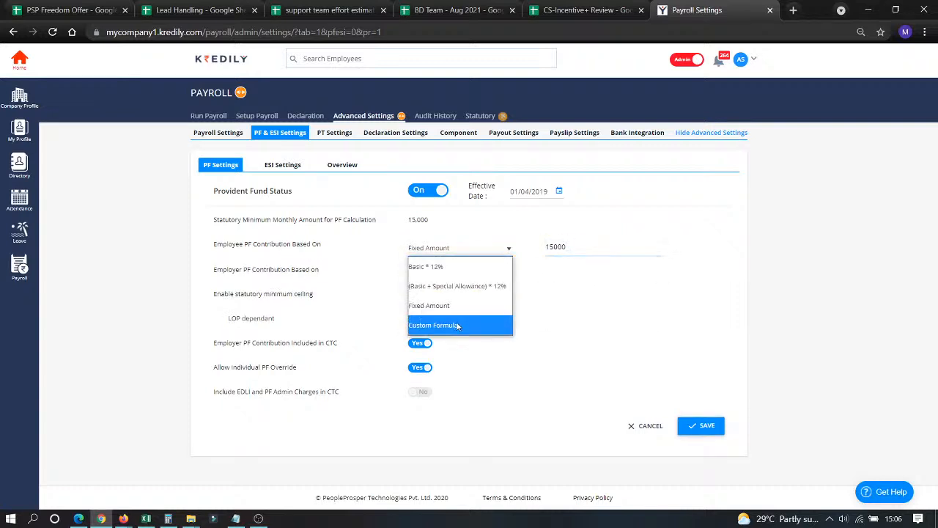
left_click(460, 325)
left_click(517, 245)
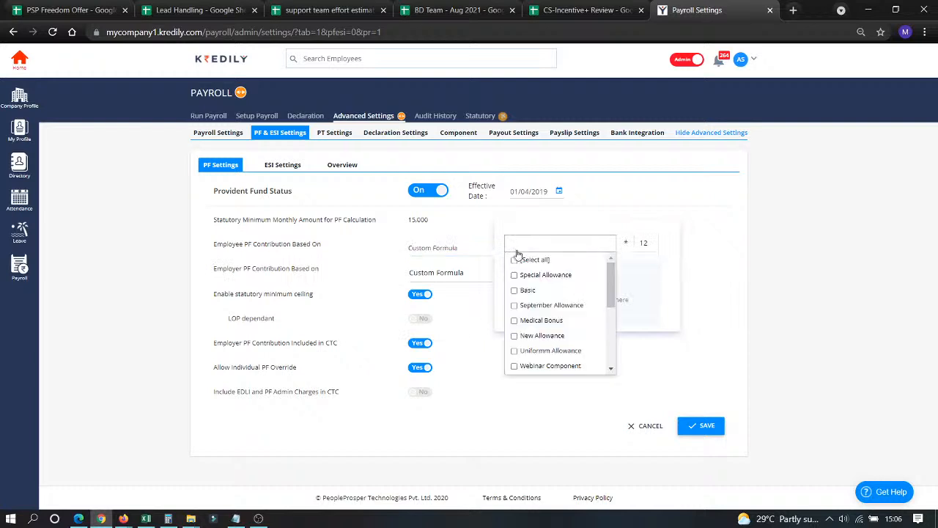
left_click(514, 274)
left_click(514, 305)
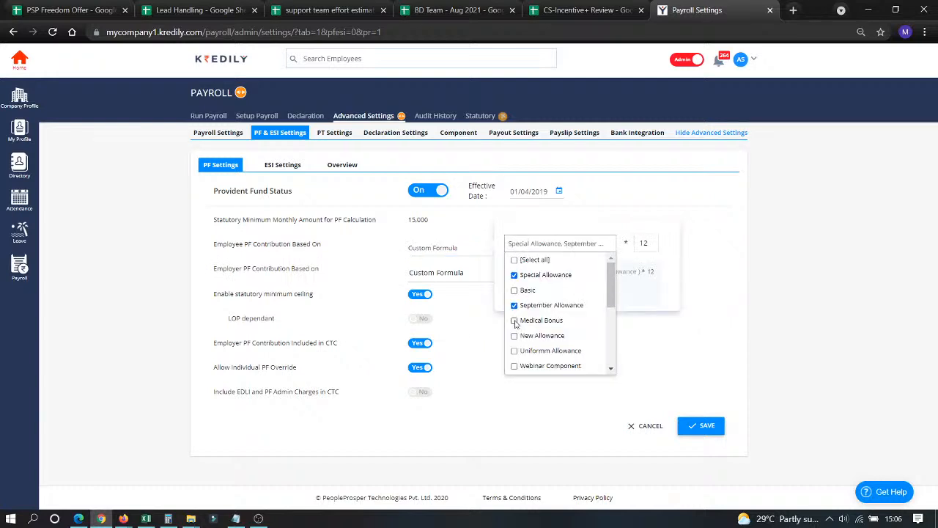
left_click(513, 335)
left_click(510, 365)
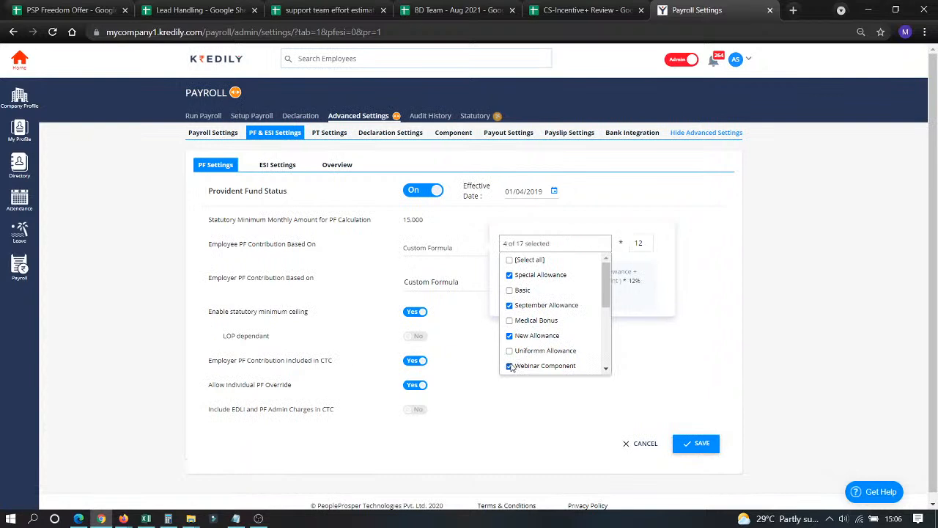
left_click(638, 231)
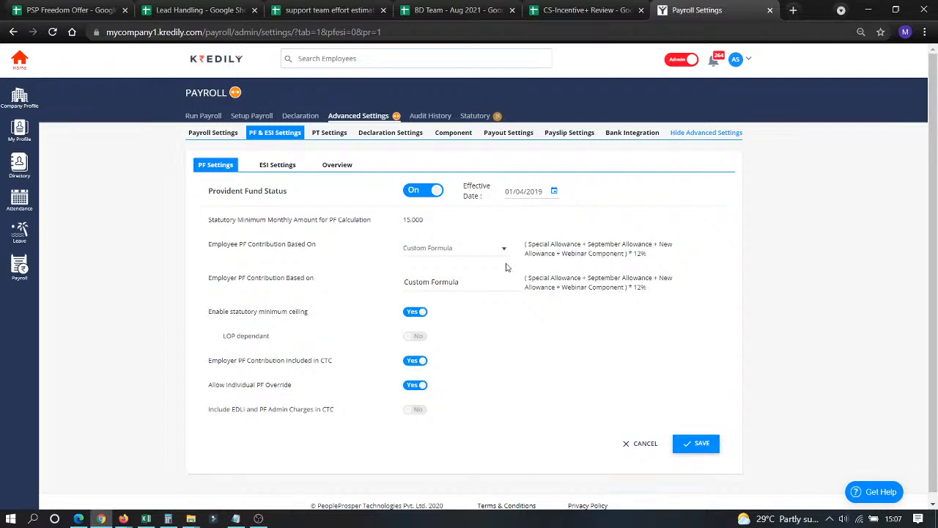
Set the employee PF contribution basis back to Basic * 12%.
left_click(478, 248)
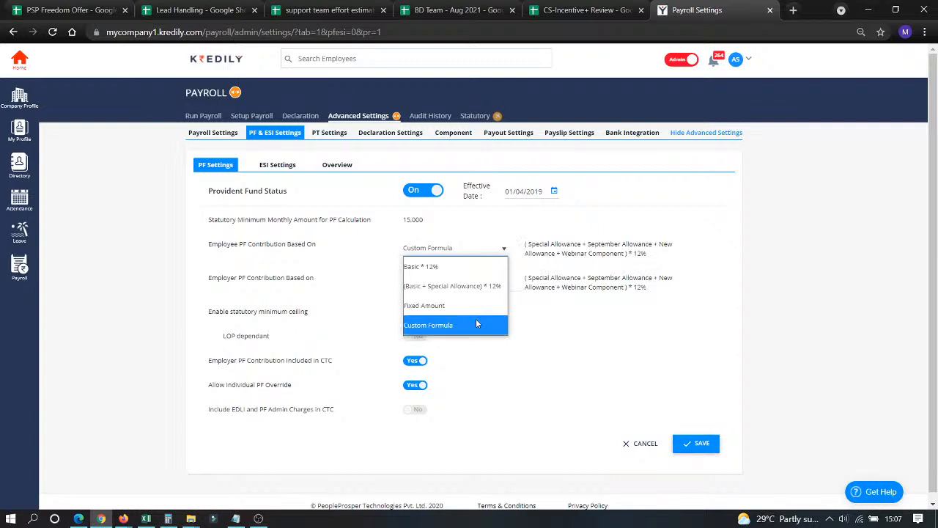
left_click(476, 319)
left_click(459, 248)
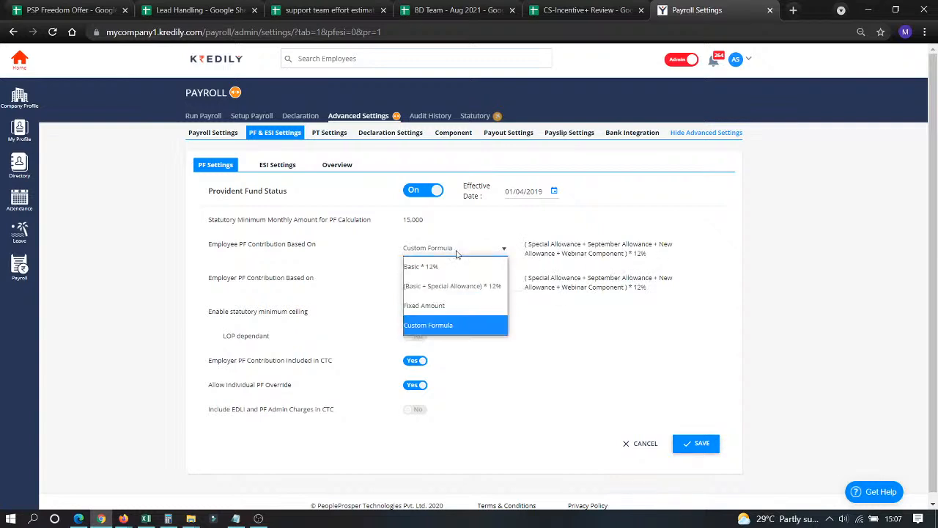
left_click(453, 324)
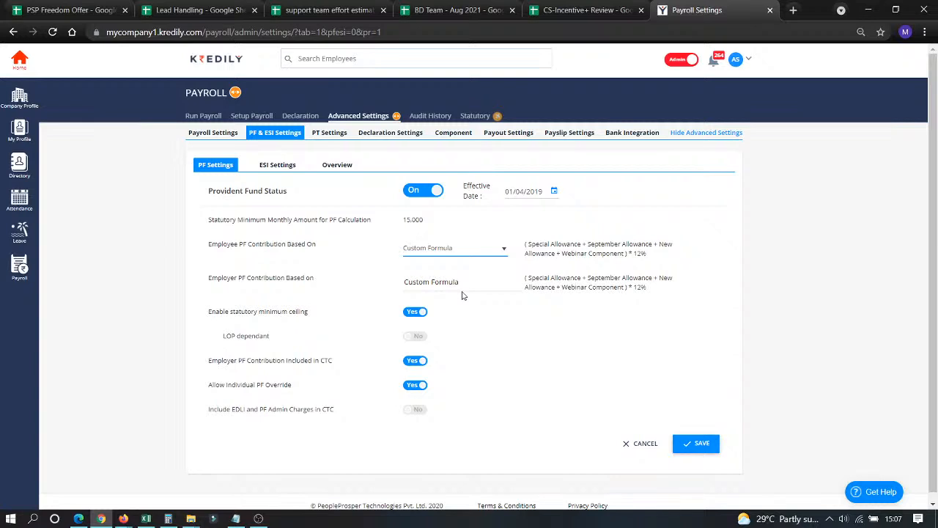
left_click(458, 253)
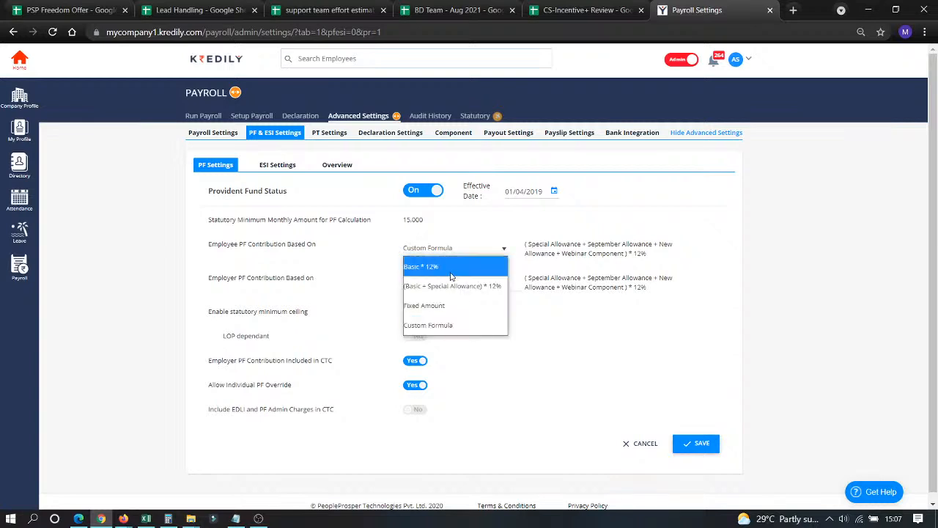
left_click(450, 281)
left_click(454, 253)
left_click(450, 267)
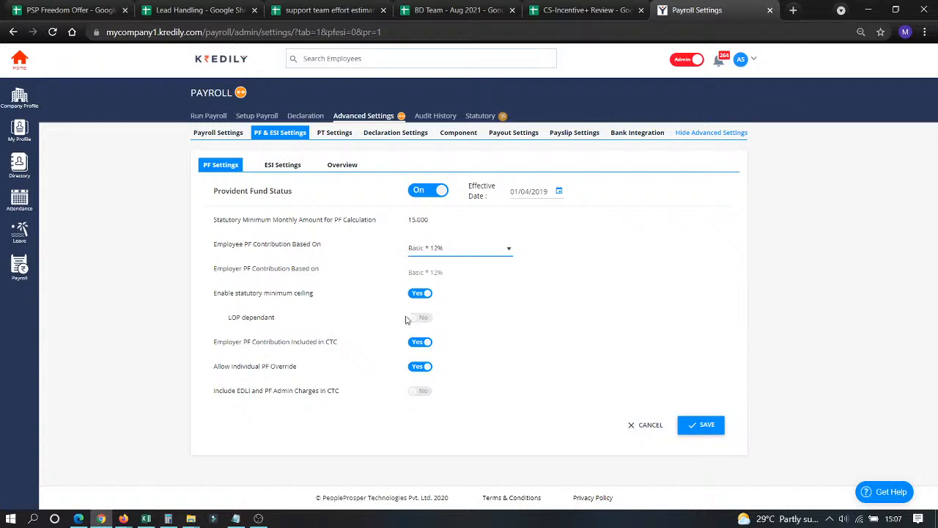
Review the 15,000 statutory minimum, individual PF override and EDLI admin charges settings.
left_click_drag(409, 220, 431, 218)
left_click(403, 226)
left_click_drag(403, 226, 433, 222)
left_click_drag(211, 373, 302, 360)
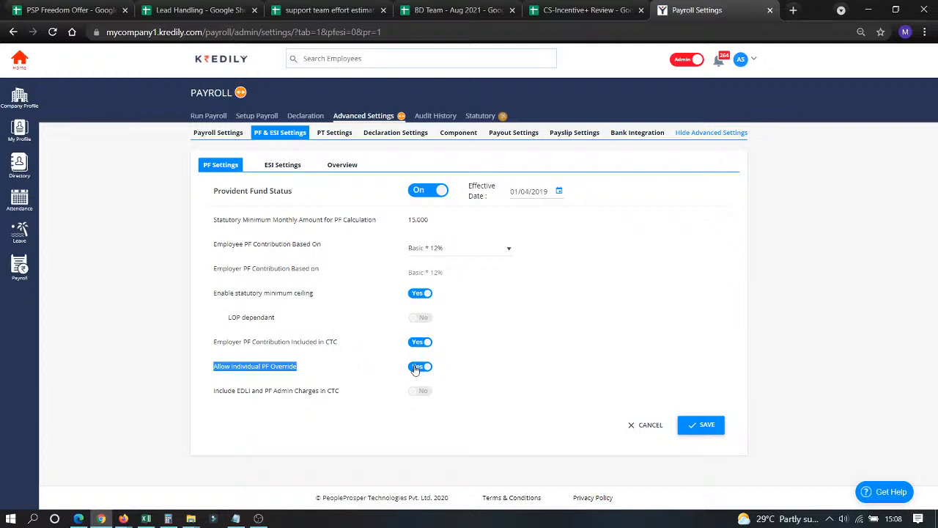
left_click_drag(269, 393, 289, 392)
left_click(293, 397)
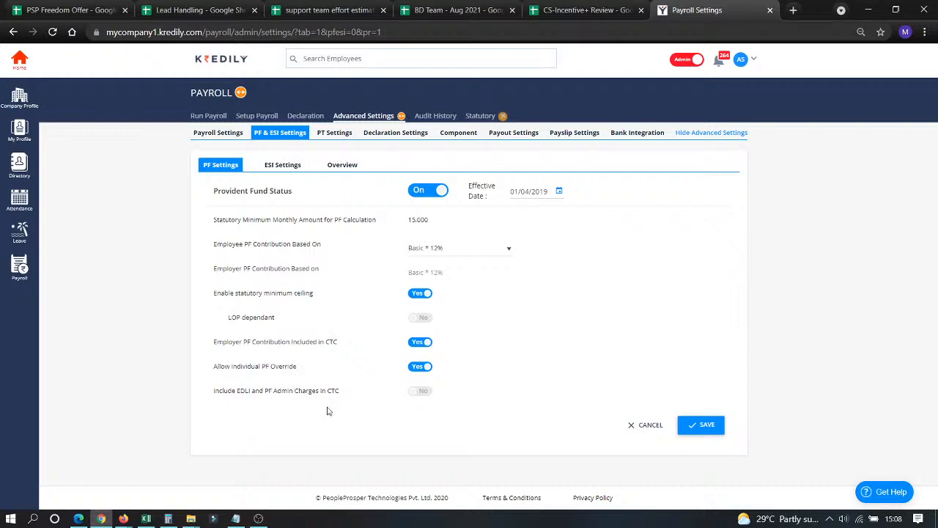
Include EDLI and PF admin charges in CTC, save PF settings, and open ESI Settings.
left_click(423, 392)
left_click(422, 392)
left_click(422, 392)
left_click(690, 422)
left_click(281, 168)
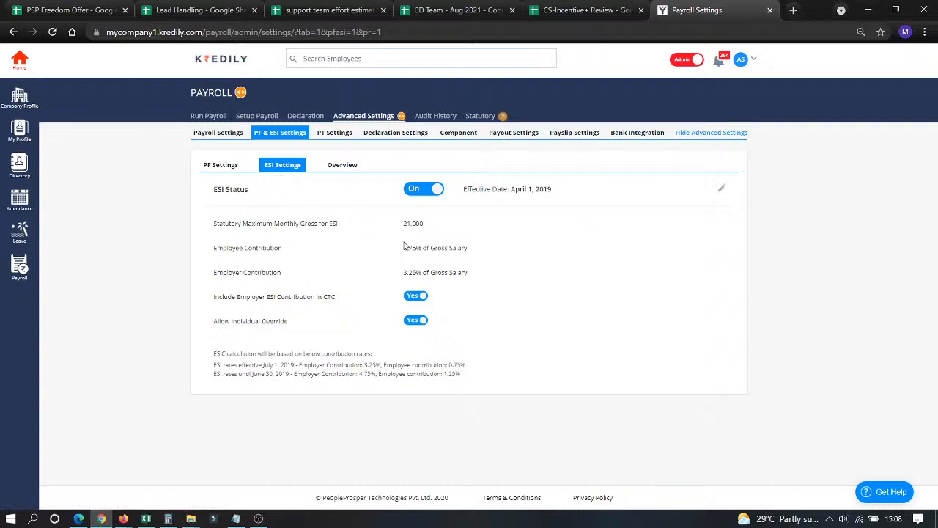
Review the 0.75% employee and 3.25% employer ESI rates, then open the PF & ESI Overview.
triple_click(467, 247)
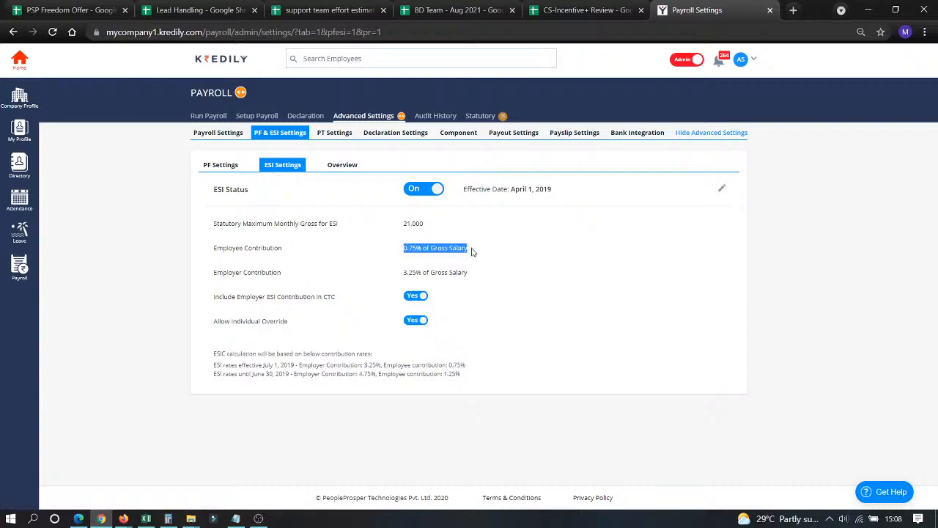
left_click(404, 274)
triple_click(470, 273)
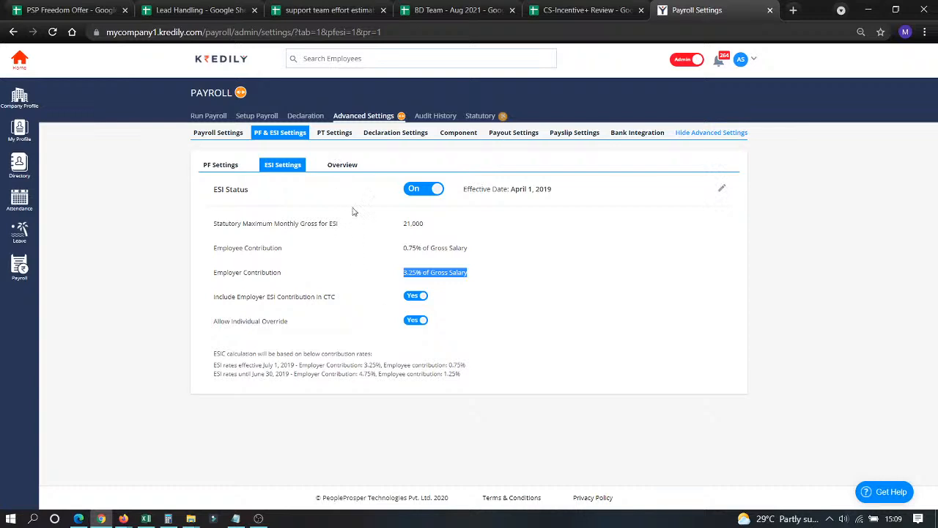
left_click(341, 167)
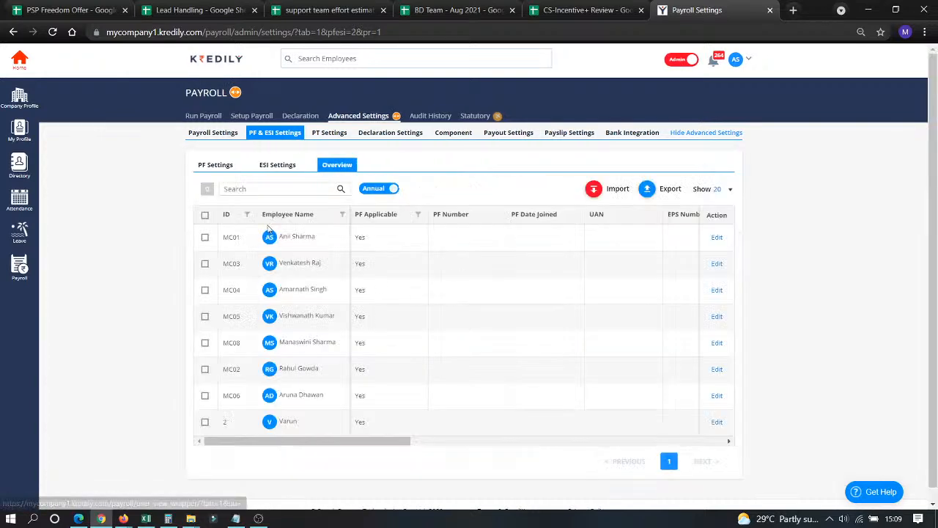
Inspect the first employee's PF Employee options, cancel without saving, and open PT Settings.
left_click(718, 238)
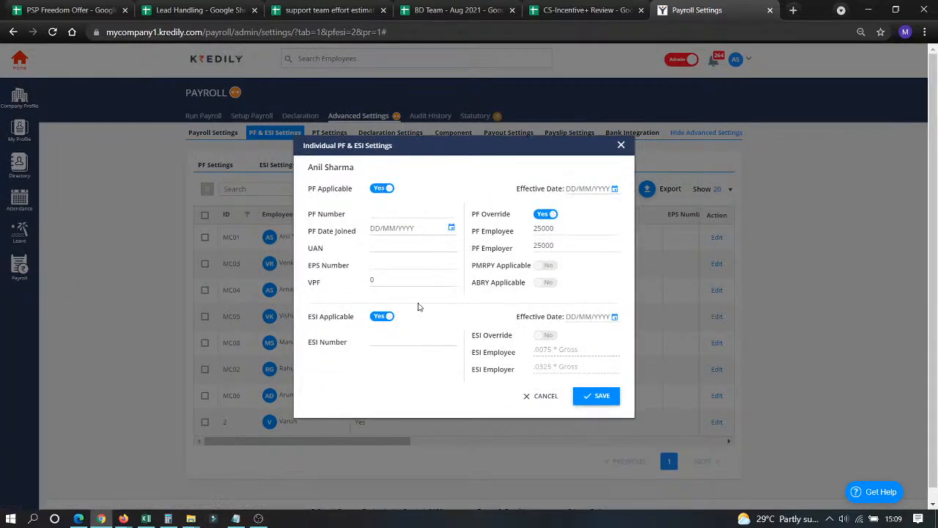
left_click(547, 231)
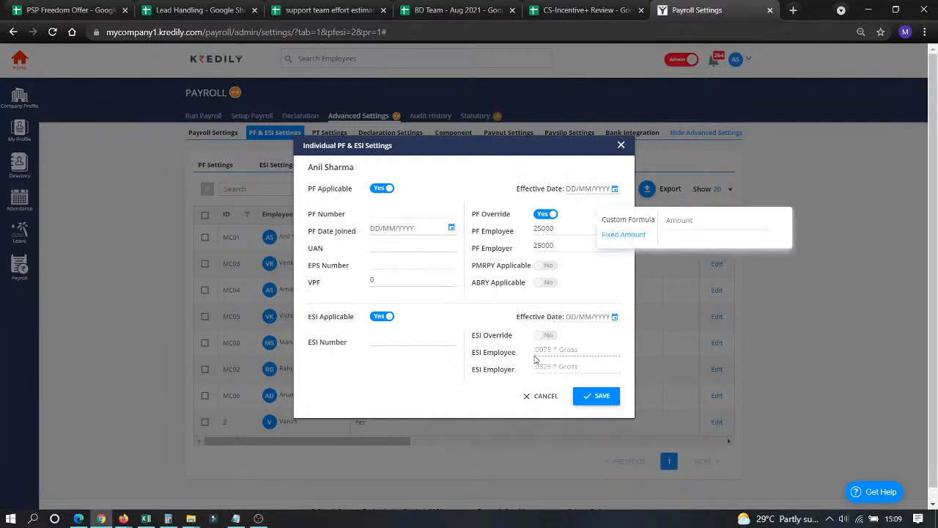
left_click(540, 399)
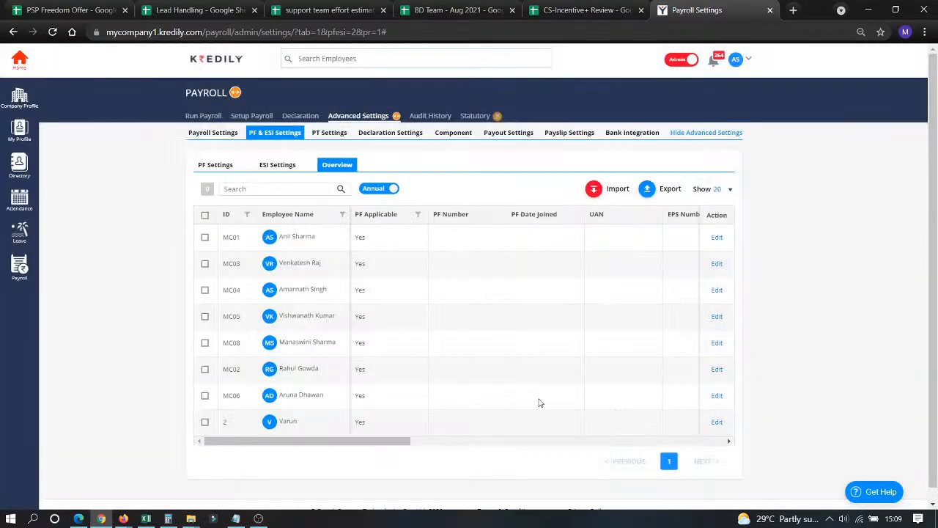
left_click(330, 135)
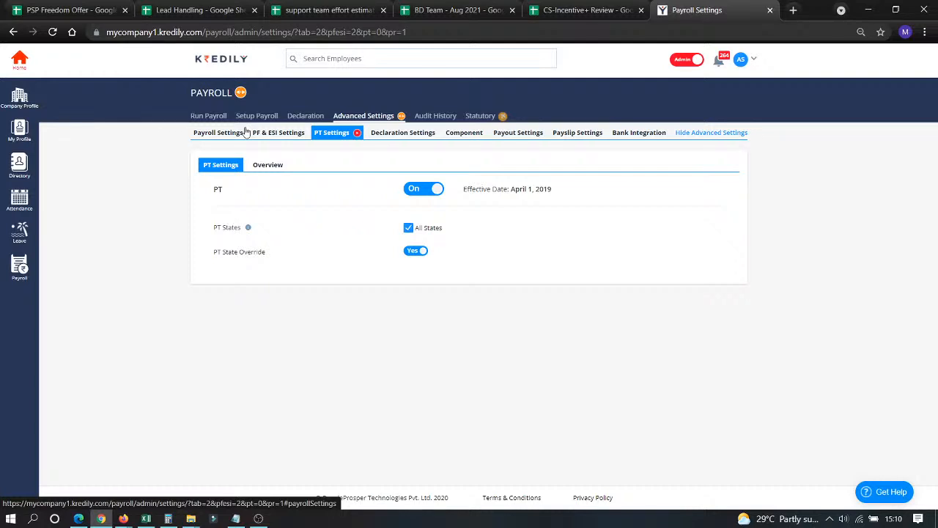
Open Declaration Settings with the 01/04/2021 to 31/12/2021 declaration window.
left_click(385, 133)
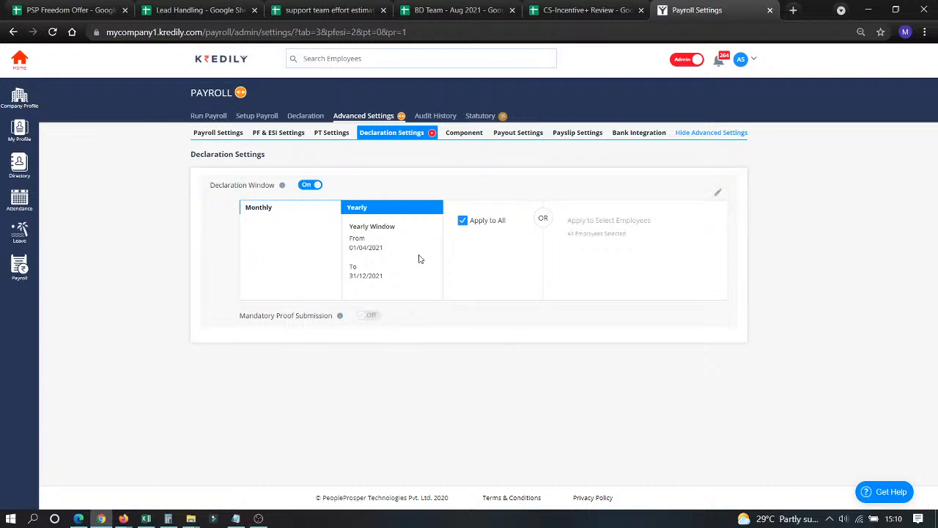
Browse Recurring components such as Vehicle Allowance 12000 and Conveyance Allowance 19200.
left_click(458, 137)
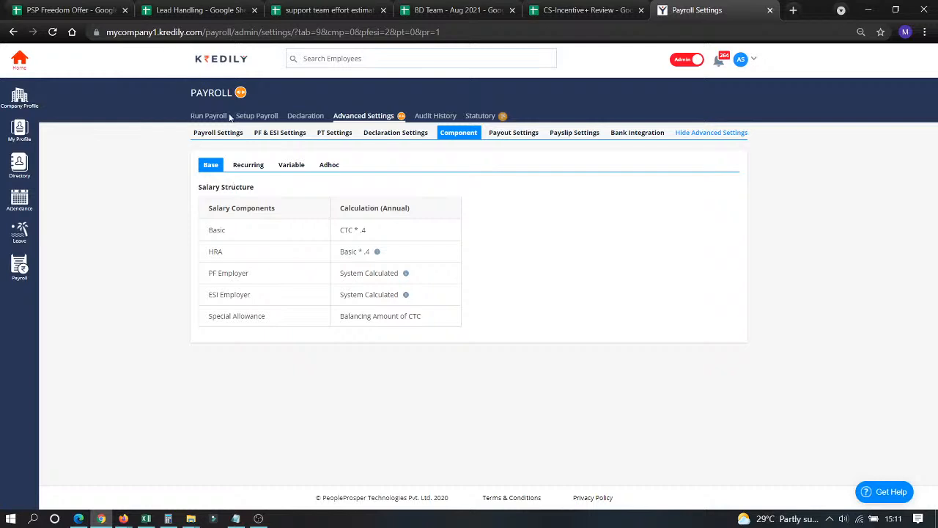
left_click(247, 165)
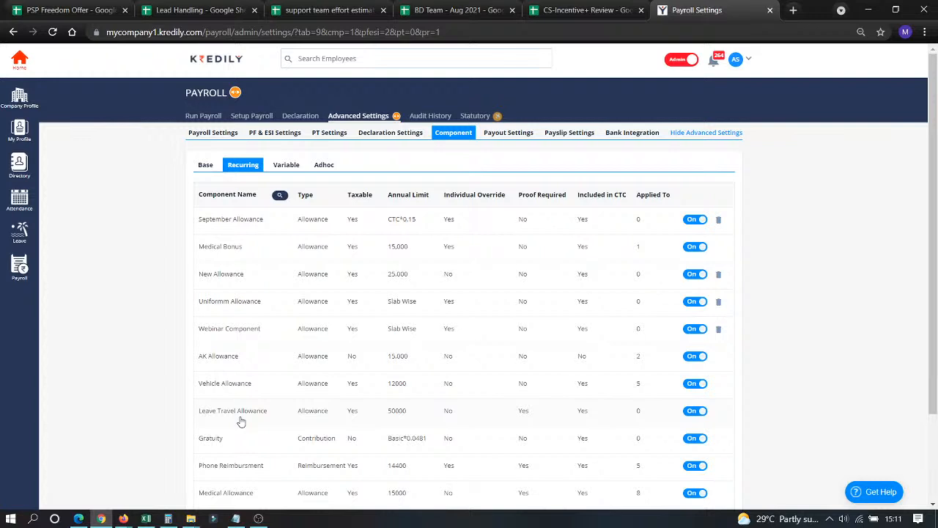
scroll(235, 286, "down", 2)
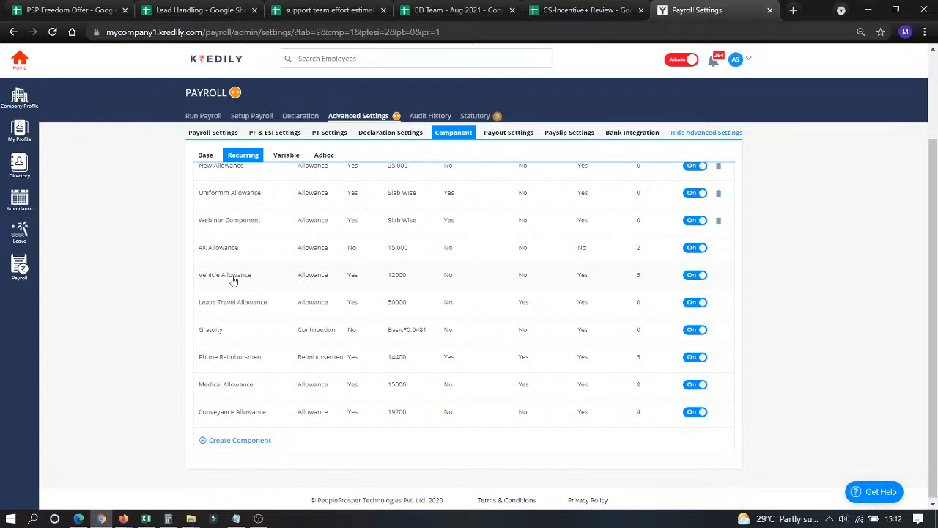
scroll(233, 283, "up", 2)
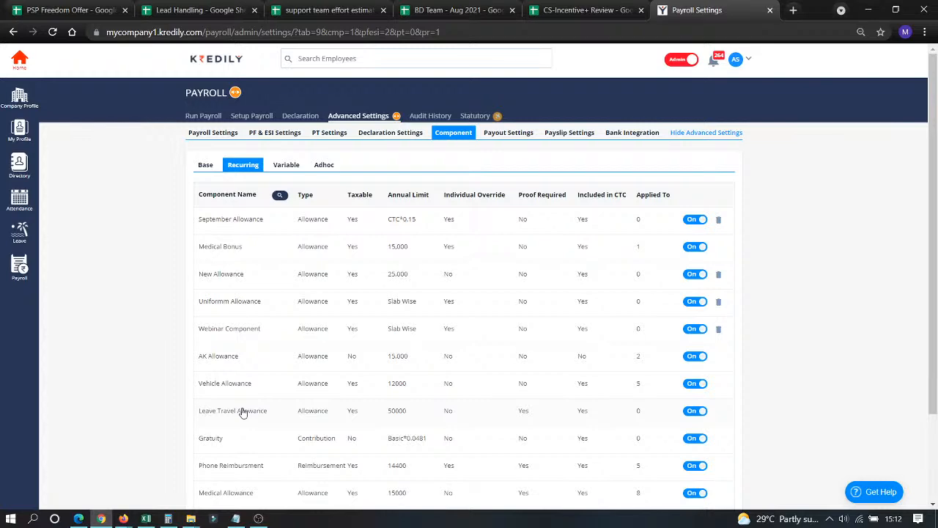
scroll(205, 325, "down", 3)
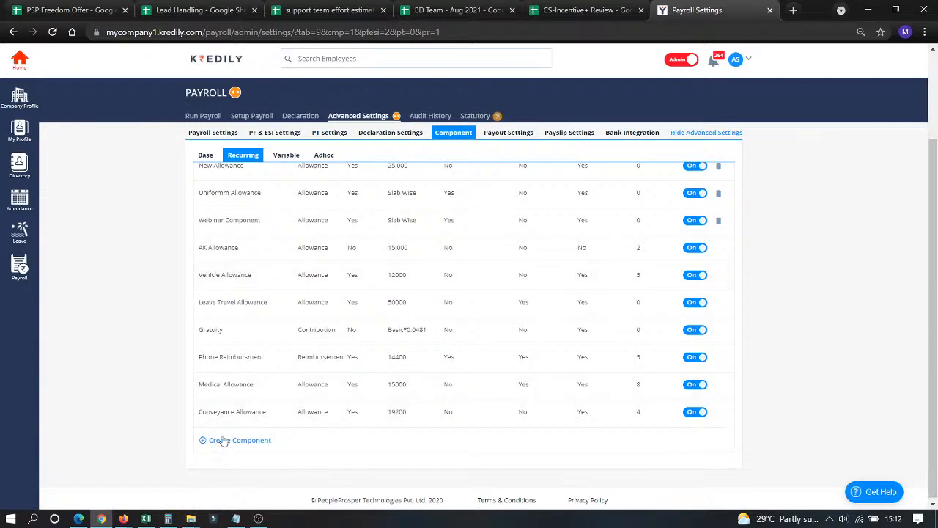
Name the new component Medical Allowance: included in CTC, taxable, no proof, individual override allowed.
left_click(229, 440)
left_click(349, 198)
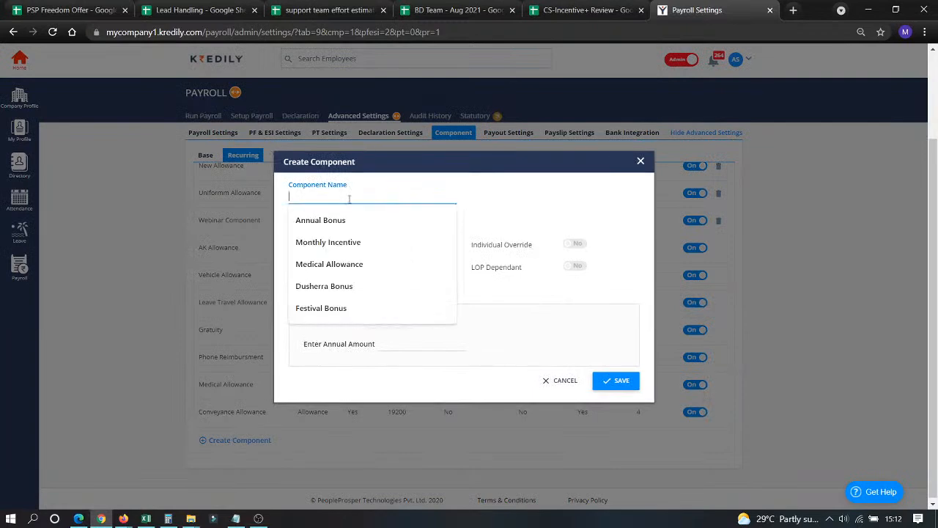
left_click(328, 286)
left_click_drag(351, 195, 164, 164)
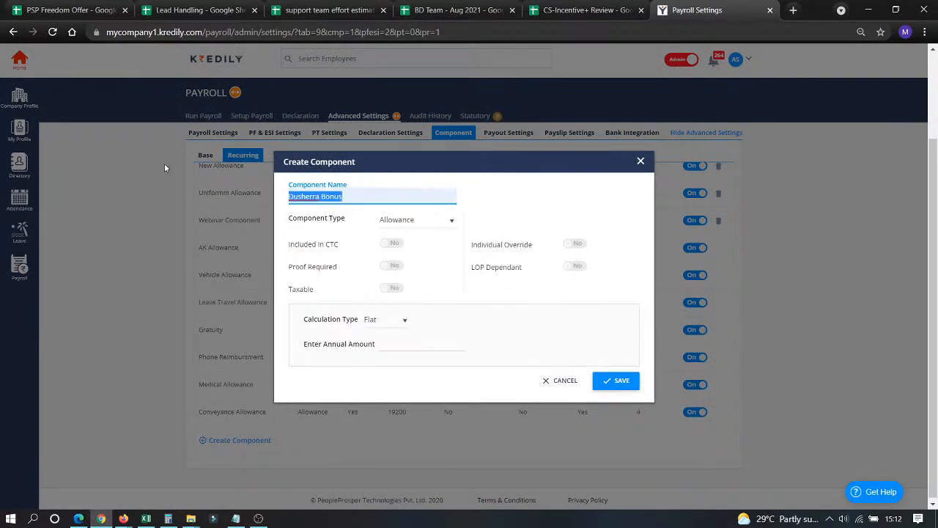
type("M")
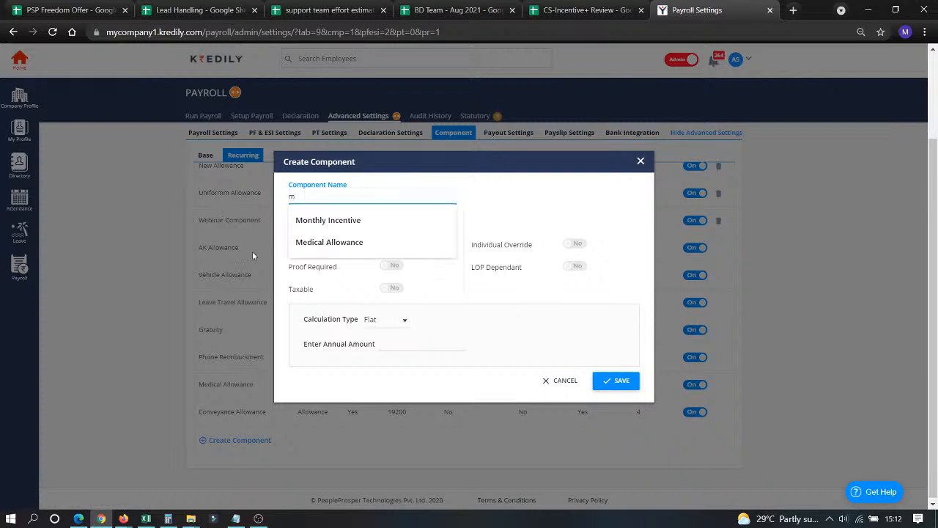
left_click(307, 245)
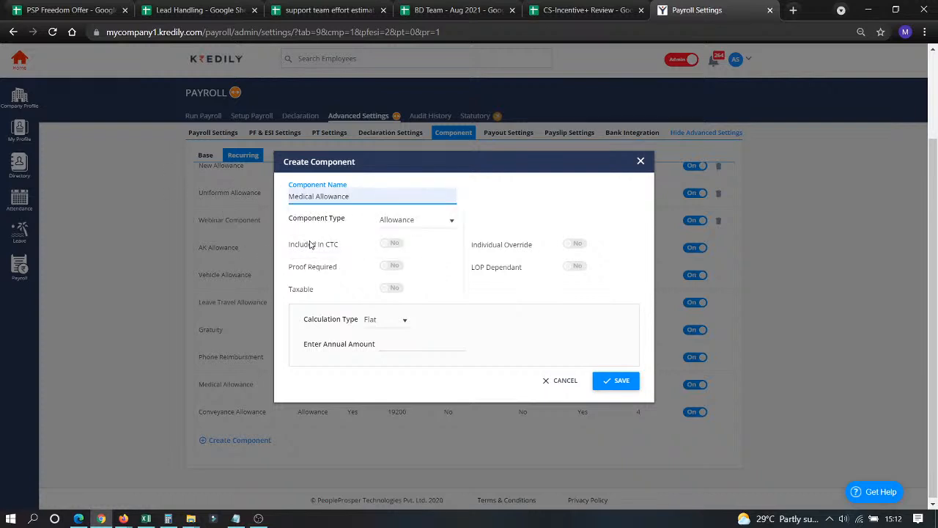
left_click(394, 245)
left_click(394, 245)
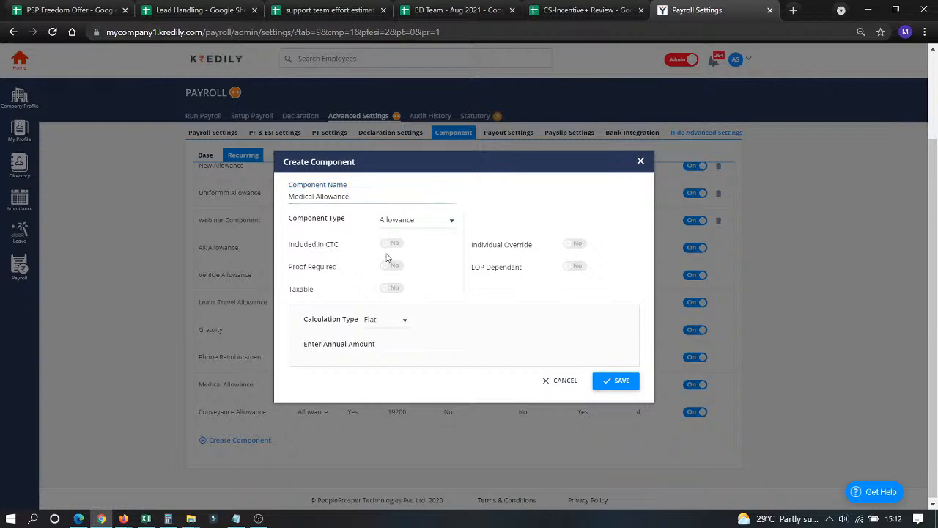
left_click(395, 246)
left_click(393, 268)
left_click(393, 269)
left_click(395, 292)
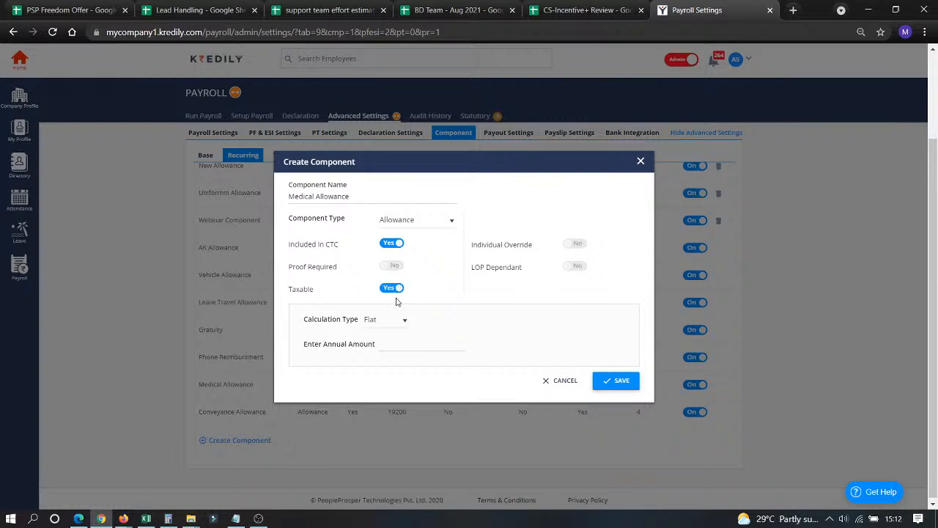
left_click(575, 248)
Keep the calculation type Flat and set the annual amount to the formula CTC*0.10.
left_click(387, 327)
left_click(396, 341)
left_click(414, 346)
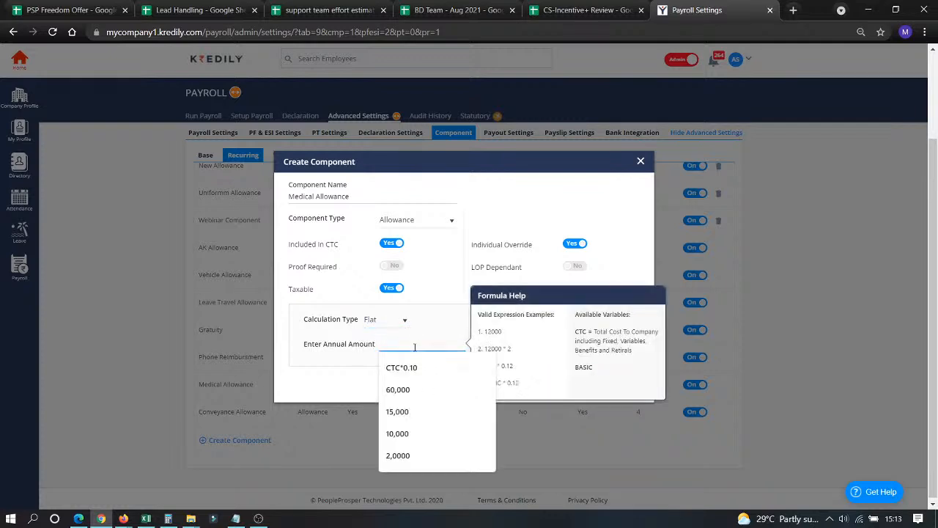
type("5")
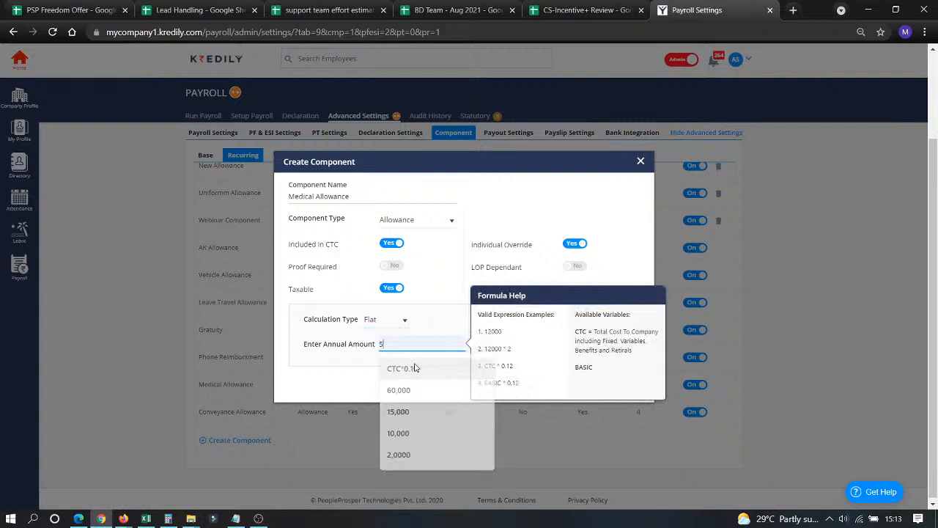
type("0,000")
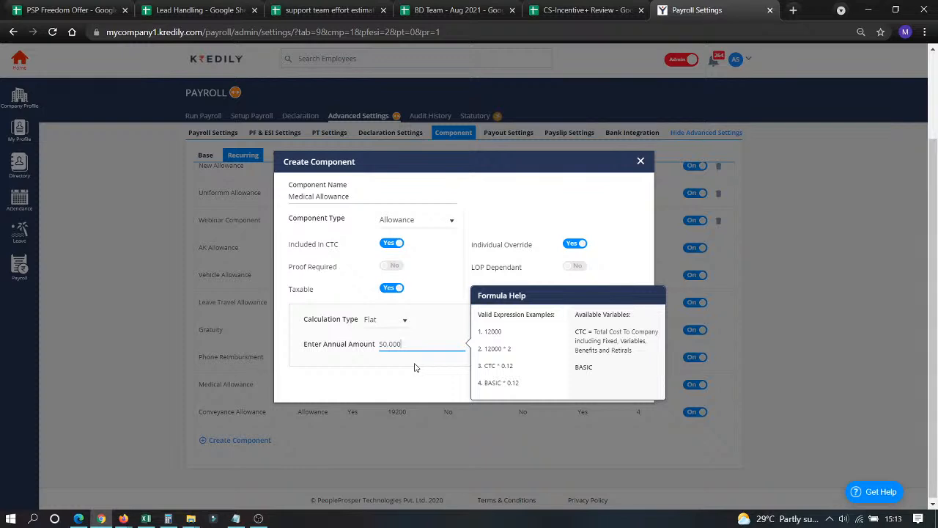
key("BackSpace")
key("BackSpace")
key("BackSpace")
key("BackSpace")
key("BackSpace")
type("ctc")
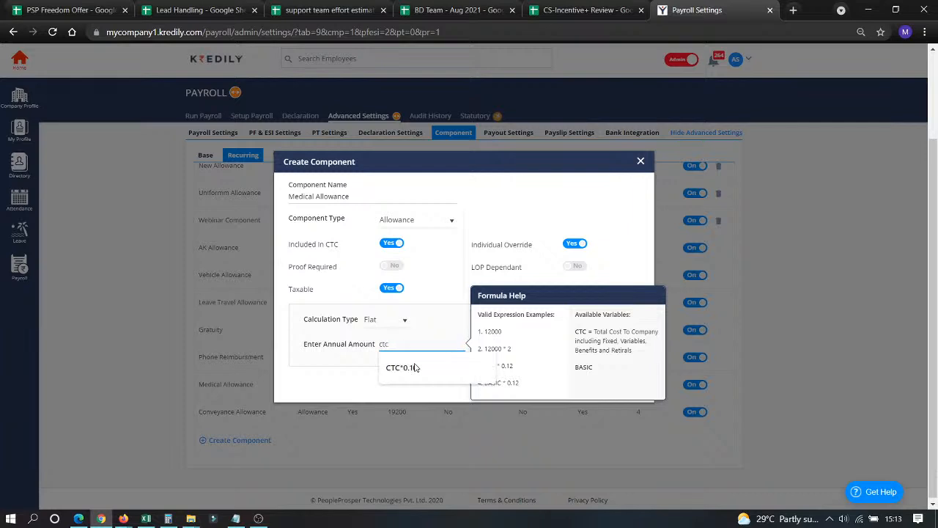
left_click(434, 370)
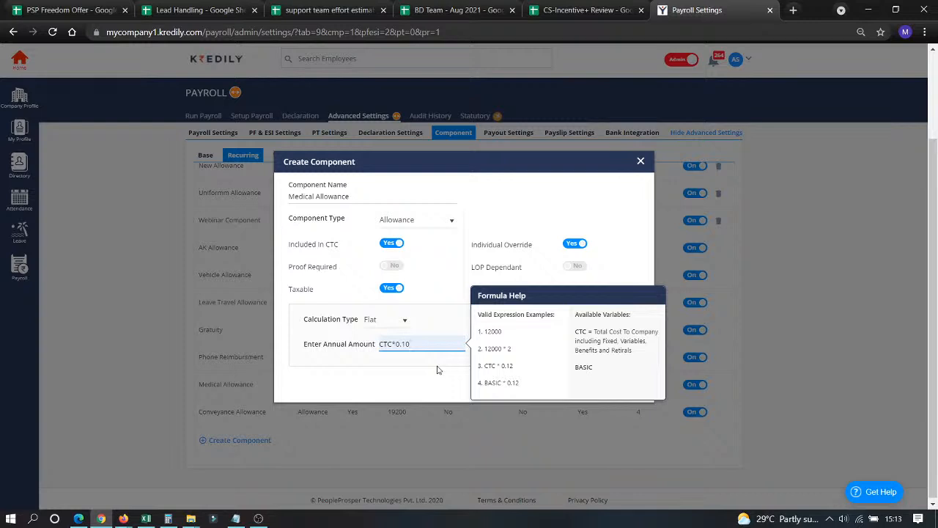
key("BackSpace")
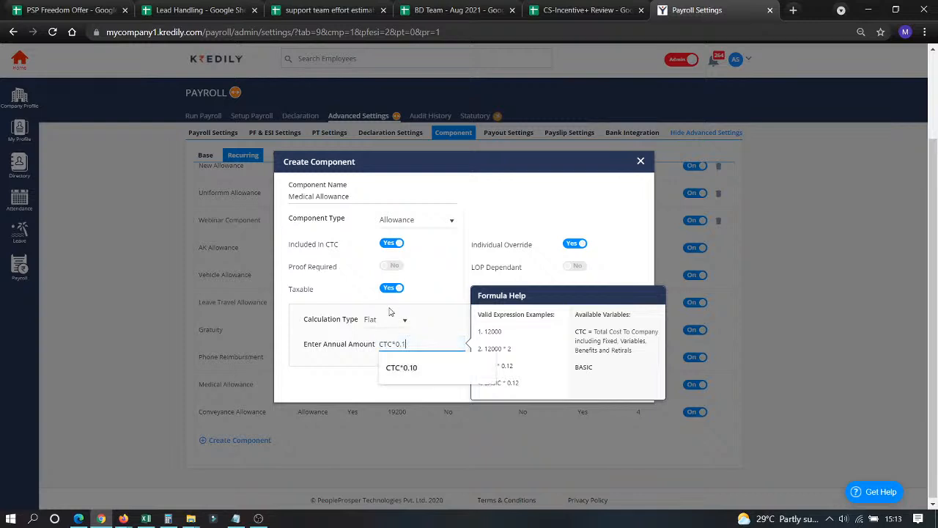
left_click(432, 370)
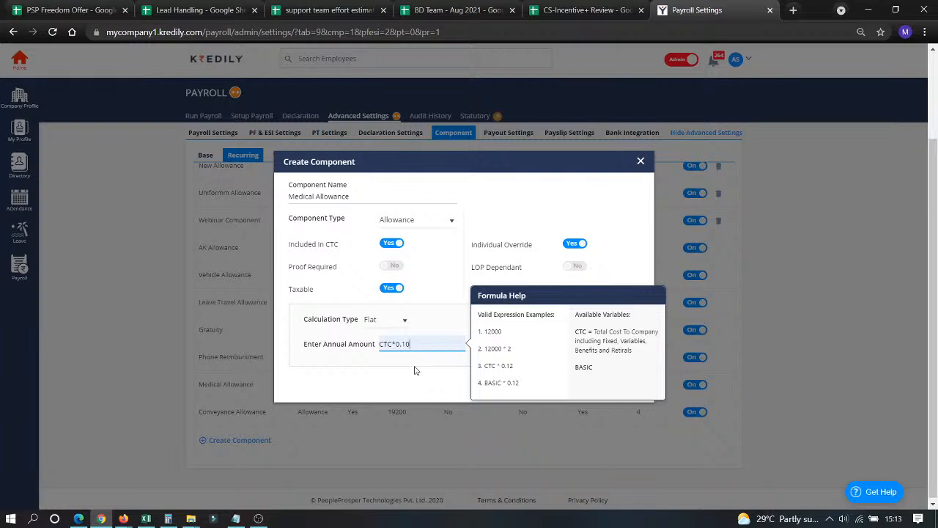
left_click(387, 324)
Switch to slab-wise on CTC with Slab 1 at 15,000 and Slab 2 up to 5,00,000 at 25,000.
left_click(388, 357)
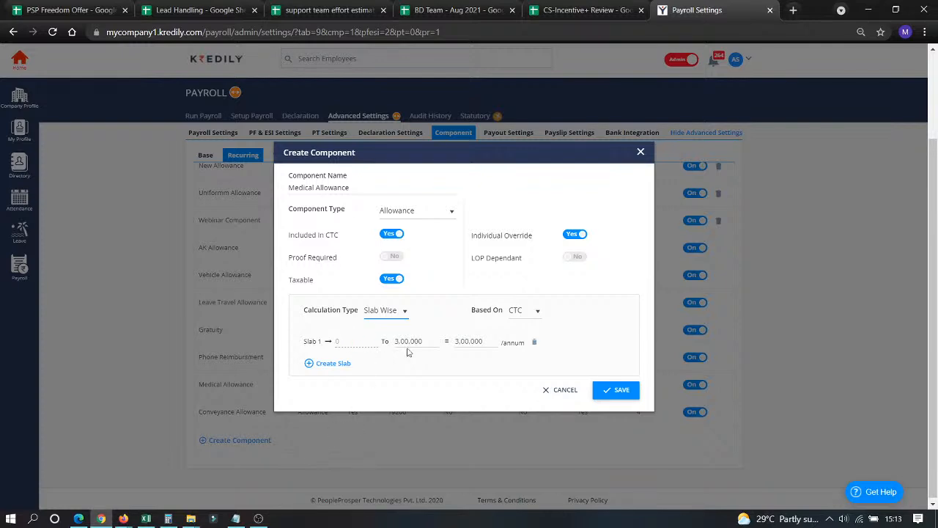
left_click_drag(484, 342, 454, 347)
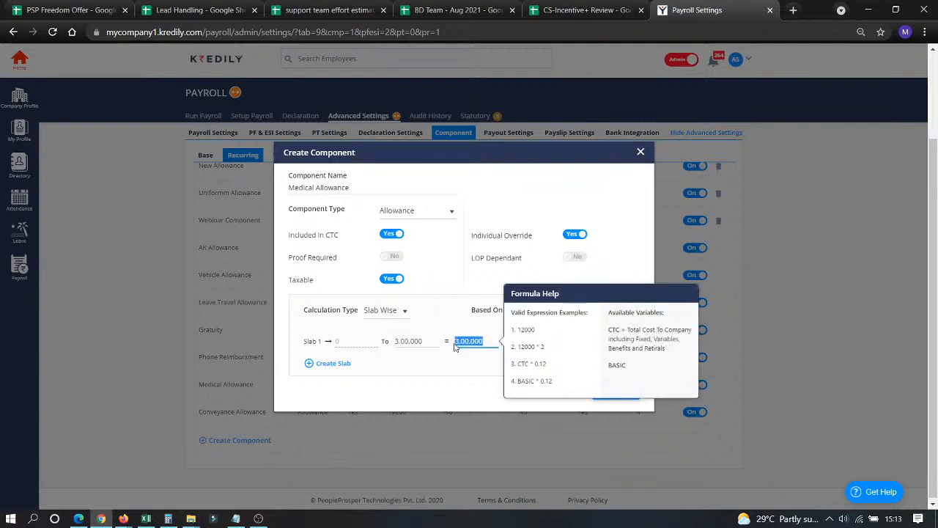
type("1,5000")
left_click(339, 364)
left_click(405, 351)
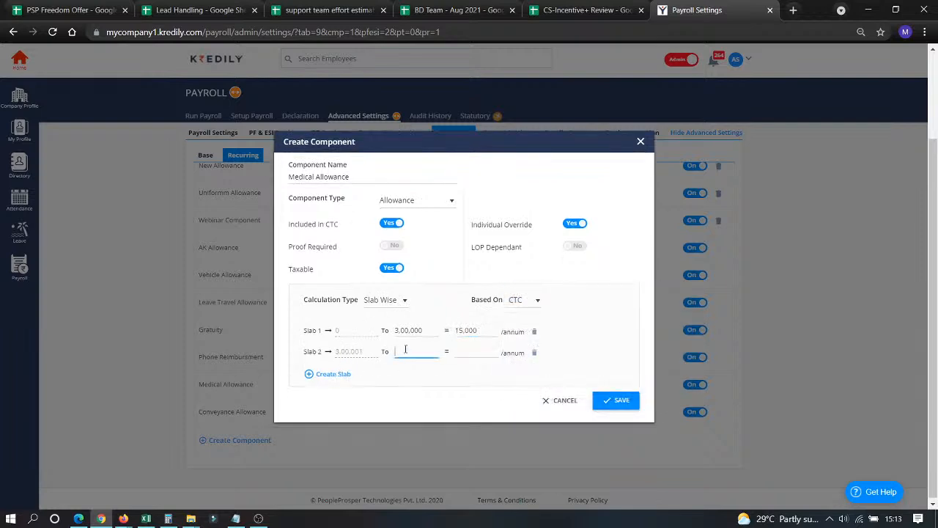
type("500000")
left_click(474, 351)
type("250000")
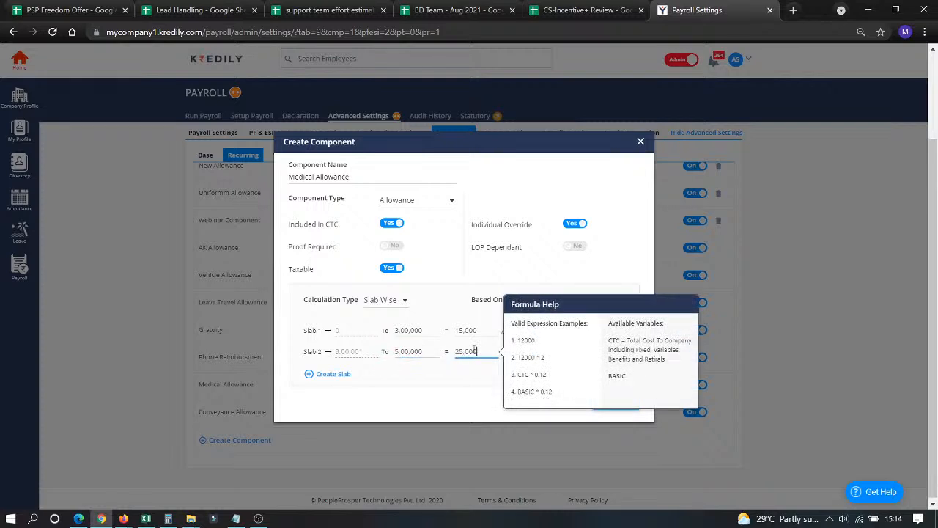
Add Slab 3 up to 10,00,000 paying 30,000 per annum.
left_click(331, 374)
left_click(401, 362)
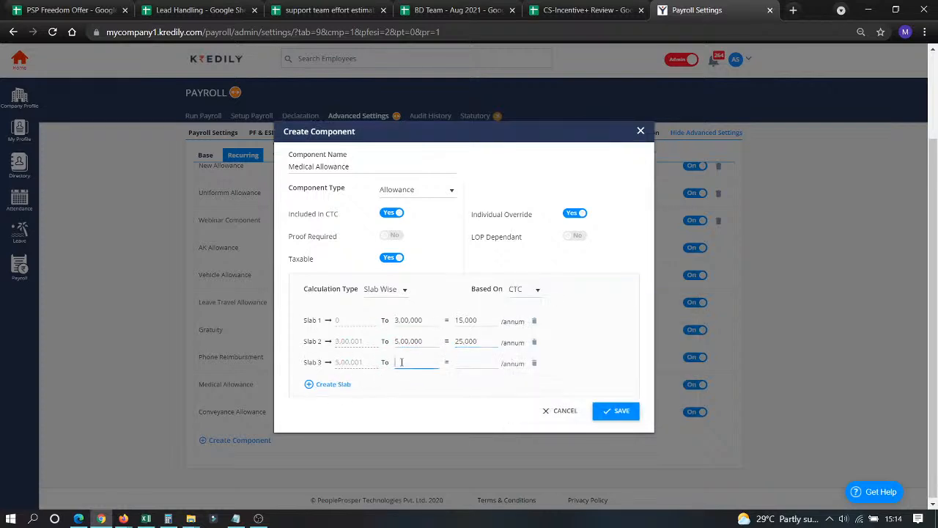
type("1000000")
left_click(468, 365)
type("300")
key("BackSpace")
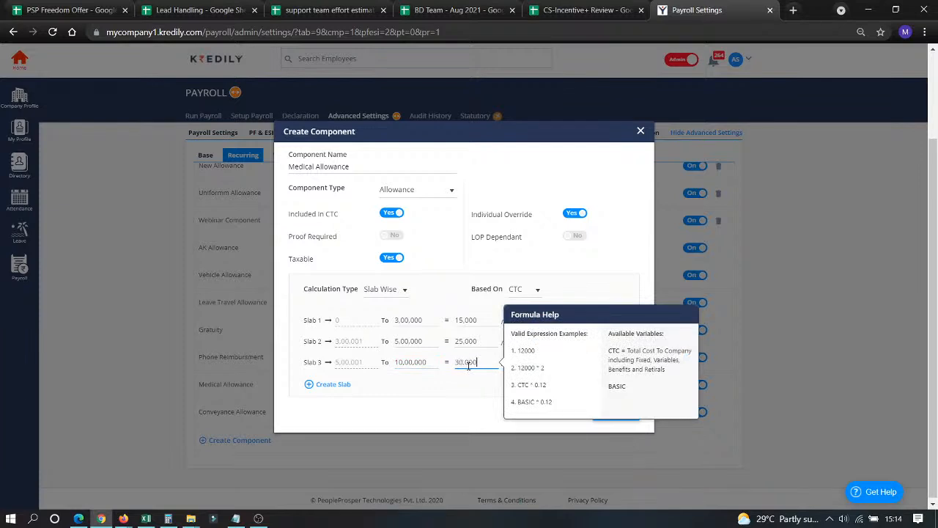
left_click(428, 386)
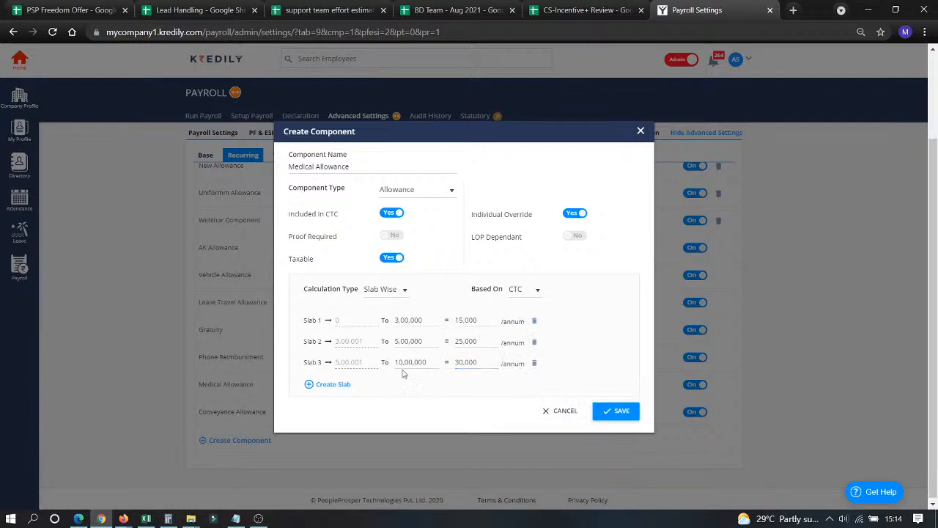
left_click_drag(455, 320, 473, 384)
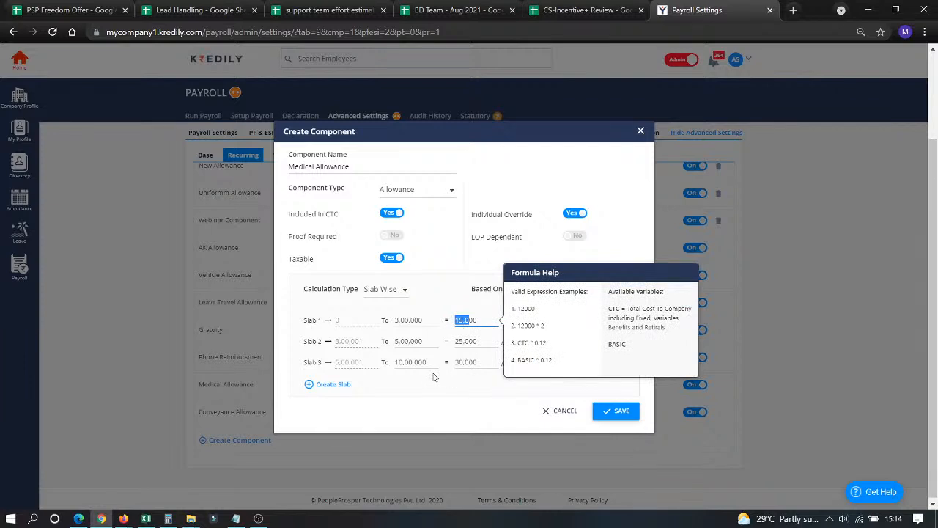
left_click(385, 293)
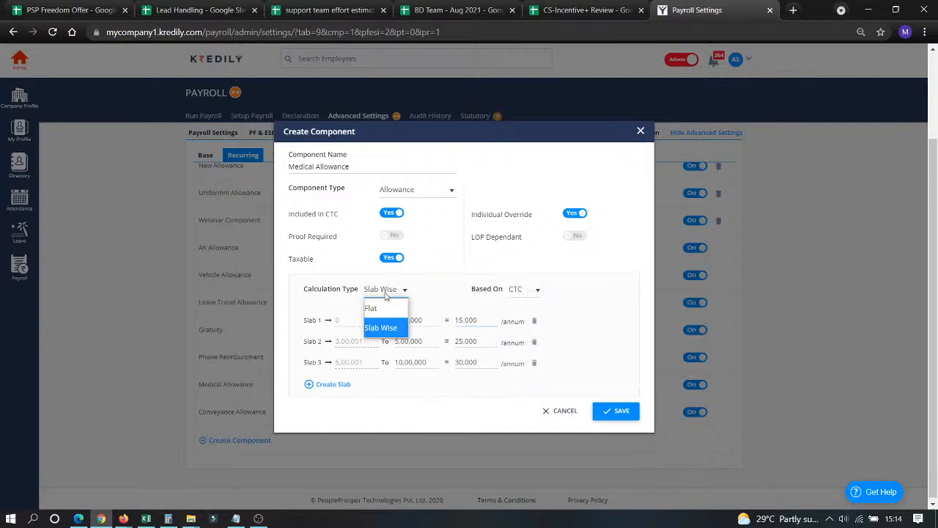
Switch Medical Allowance to a flat 10,000 annual amount, then cancel the draft component.
left_click(371, 308)
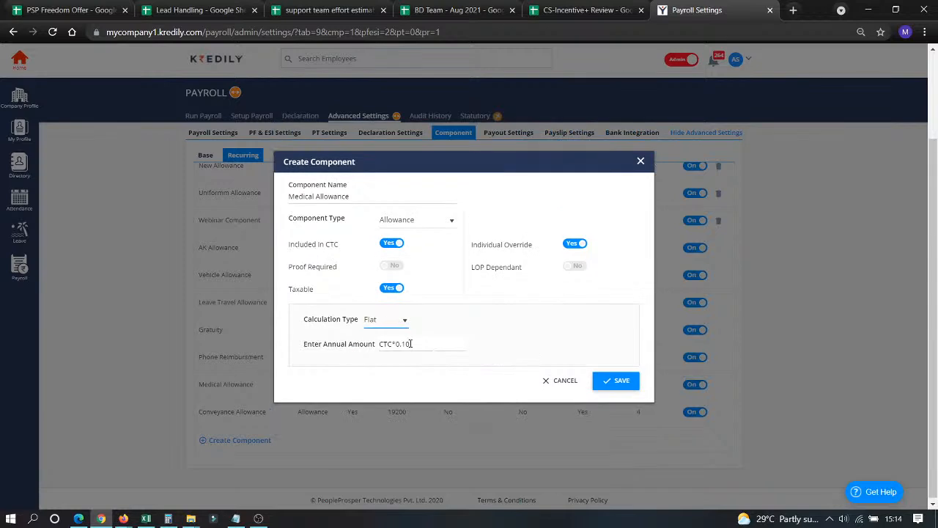
left_click_drag(410, 343, 355, 345)
type("1")
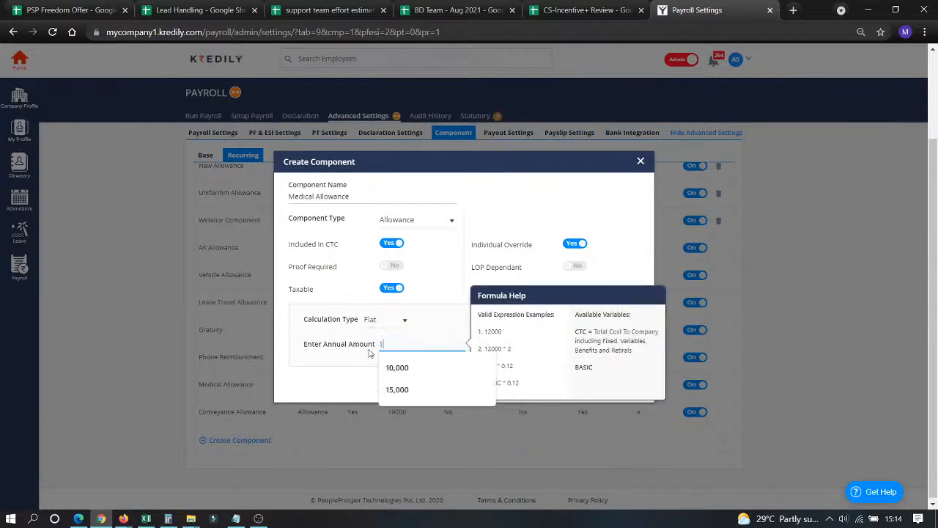
left_click(440, 373)
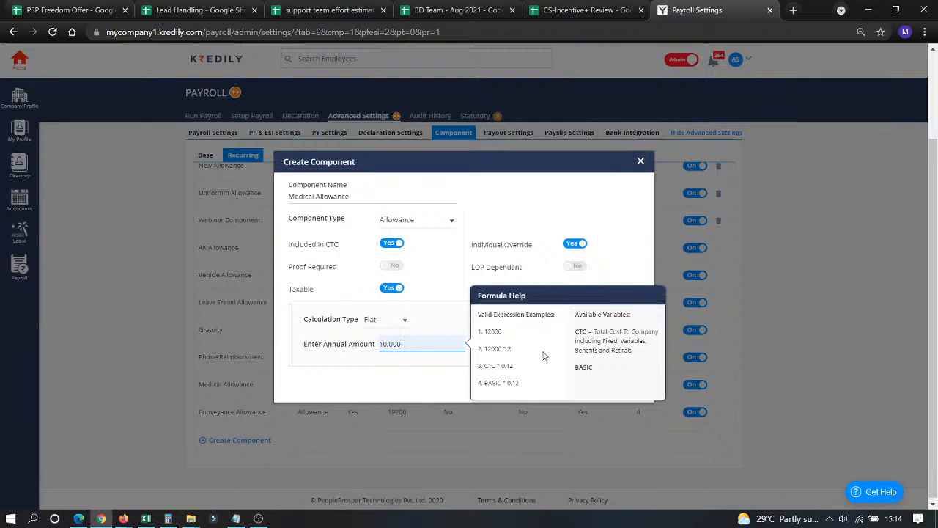
left_click(608, 269)
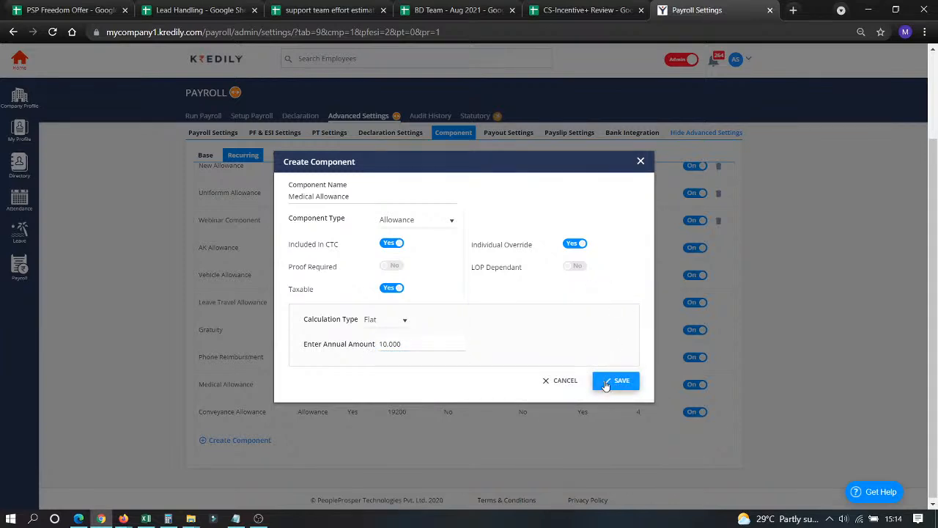
left_click(575, 383)
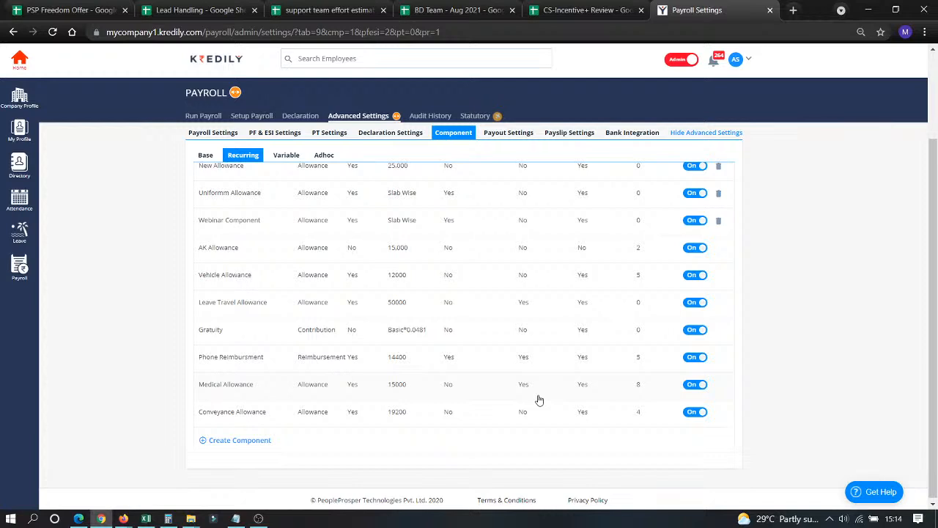
scroll(295, 263, "up", 2)
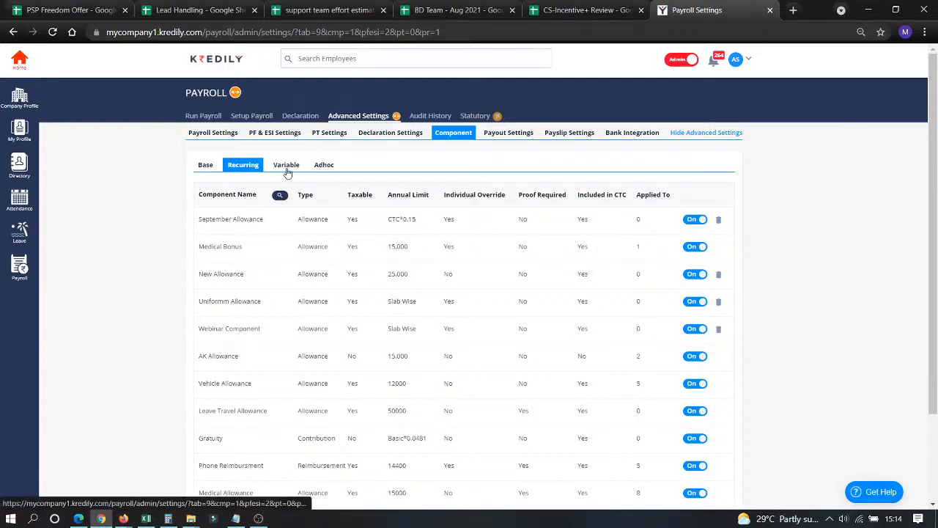
Show the Variable components, glance at the live-stream window, then open Annual Bonus for editing.
left_click(286, 165)
left_click(100, 518)
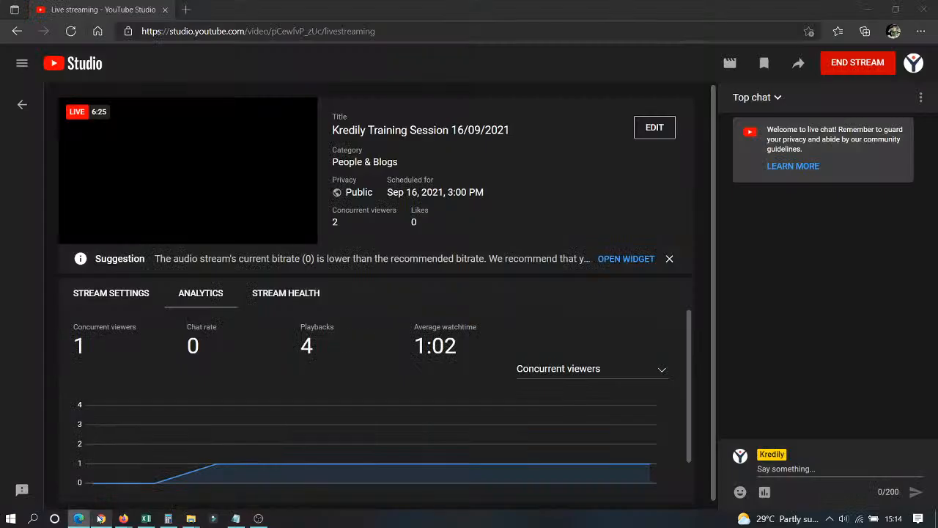
left_click(101, 518)
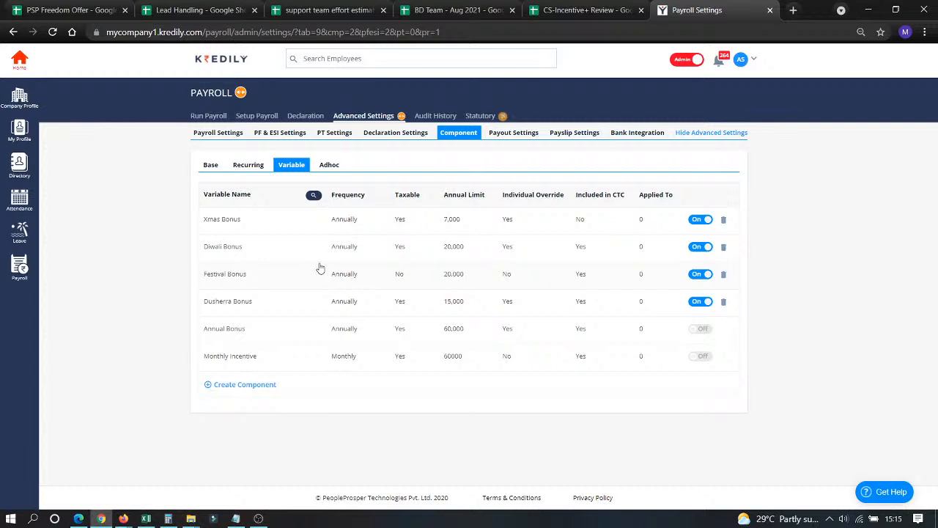
left_click(227, 332)
Keep the Annual Bonus payout frequency as Annually with August as the due month.
left_click(394, 215)
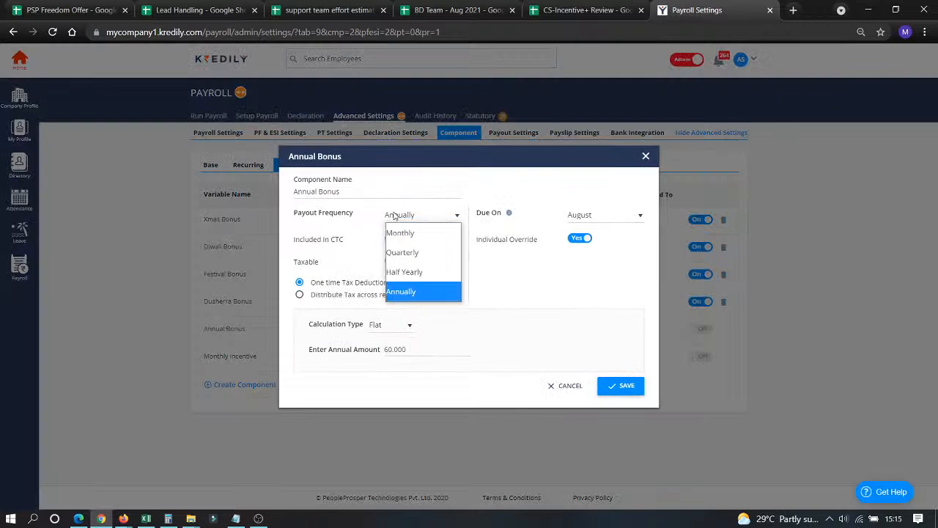
left_click(407, 294)
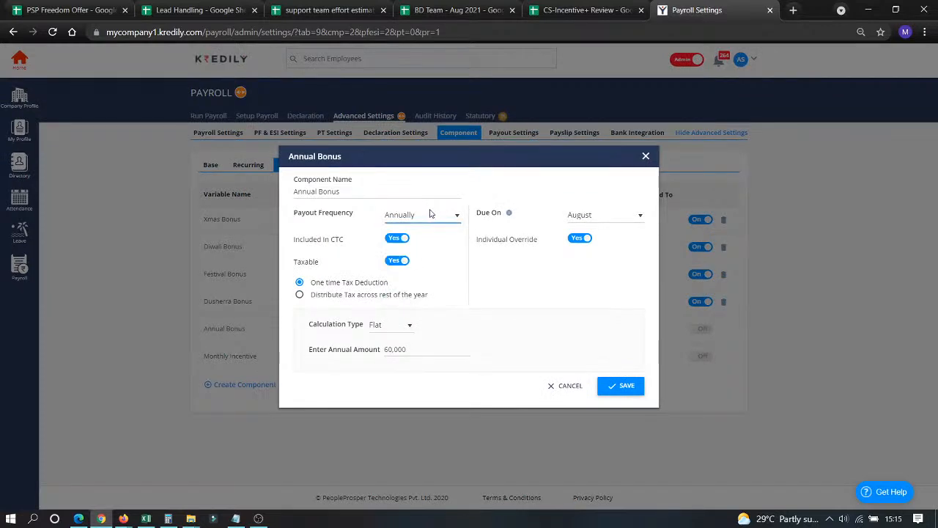
left_click(597, 214)
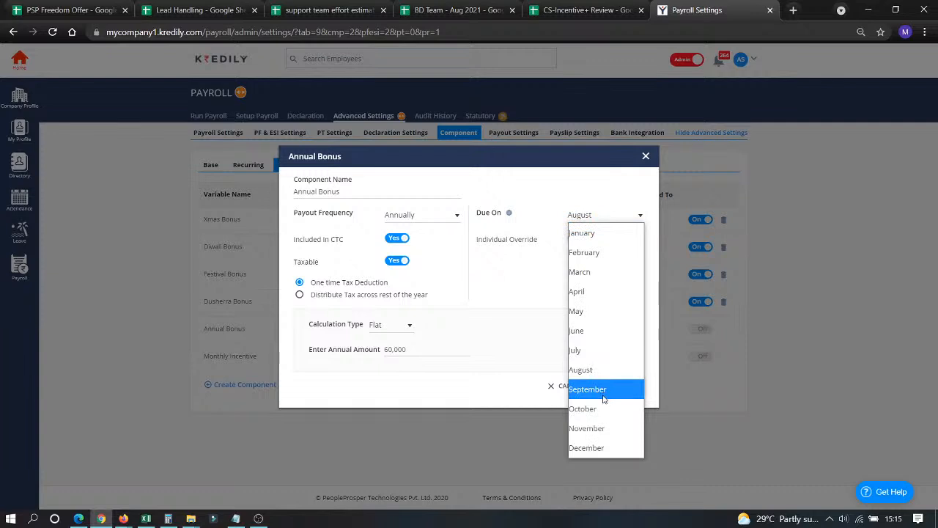
left_click(494, 362)
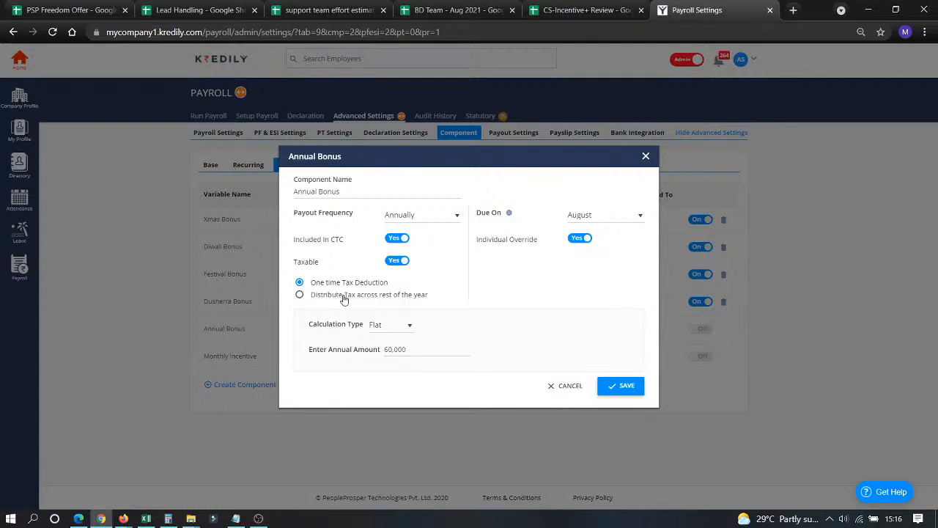
Set a Flat annual amount of 5,000 instead of 60,000 and save the bonus.
left_click(391, 330)
left_click(387, 339)
left_click(390, 332)
left_click(393, 363)
left_click(403, 320)
left_click(376, 334)
double_click(414, 350)
type("5,000")
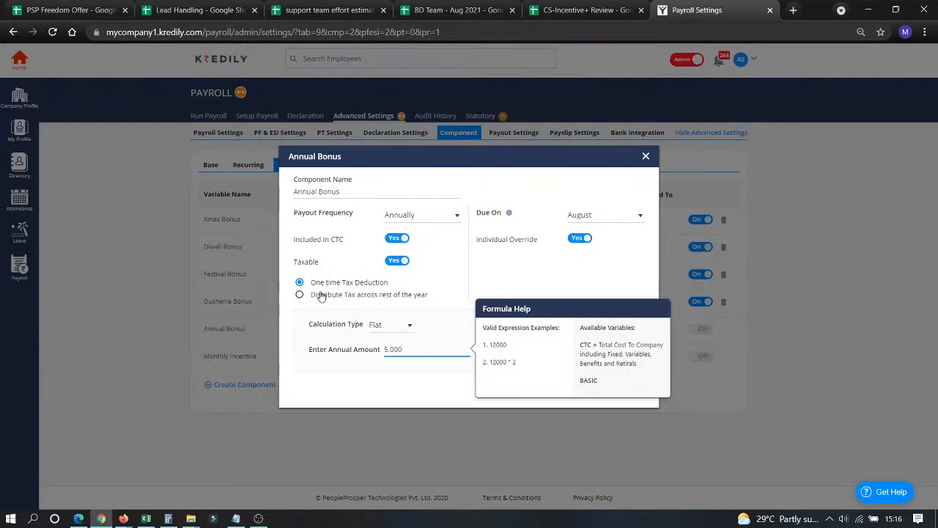
left_click(353, 375)
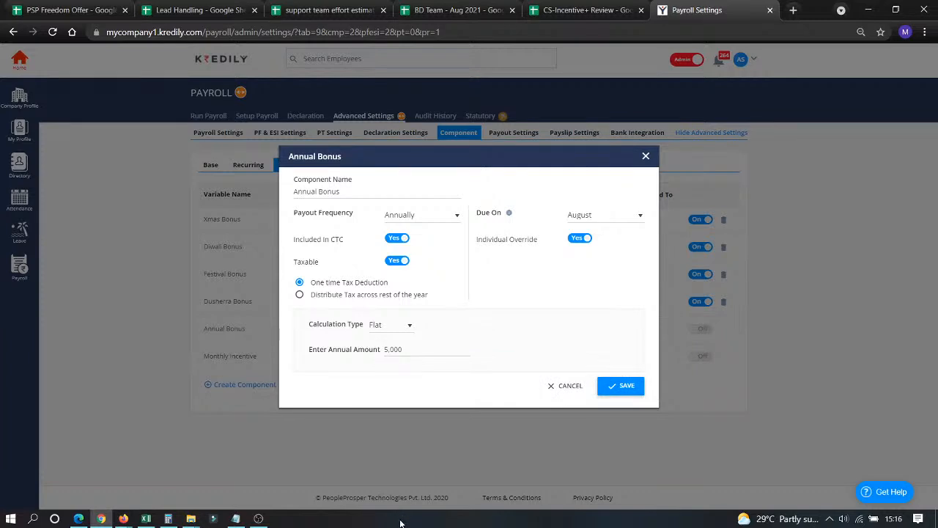
left_click(611, 395)
Dismiss the success message, show the Adhoc components, and start a new adhoc earning.
left_click(473, 326)
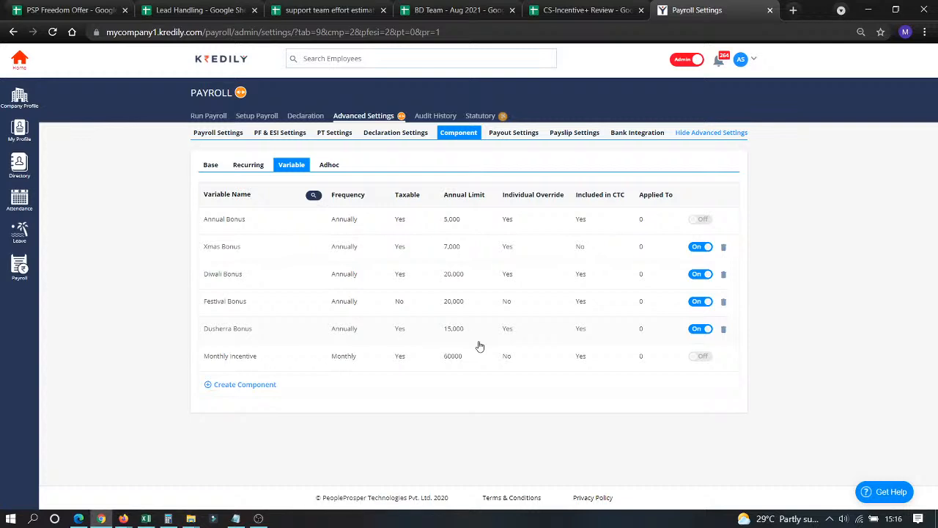
left_click(328, 166)
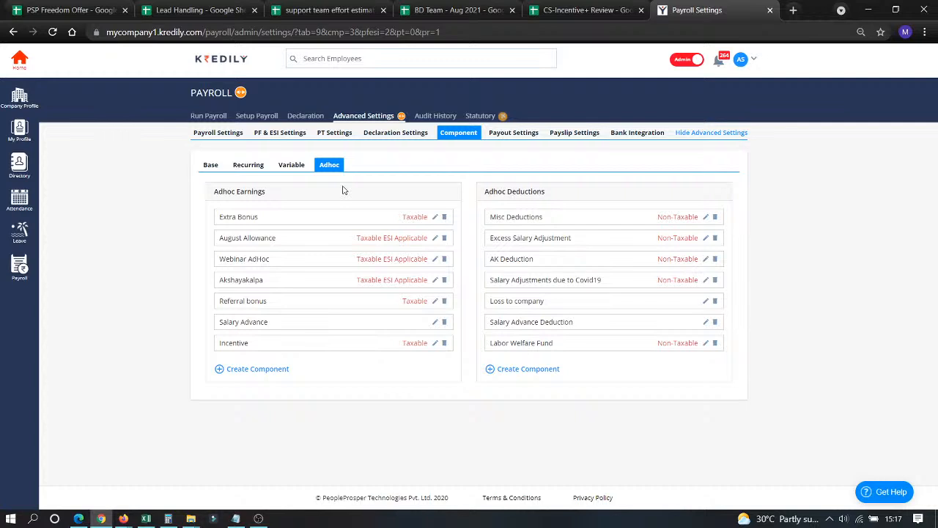
left_click(263, 370)
Toggle Taxable and ESI Applicable off again, discard the adhoc earning, and open Payout Settings.
left_click(260, 380)
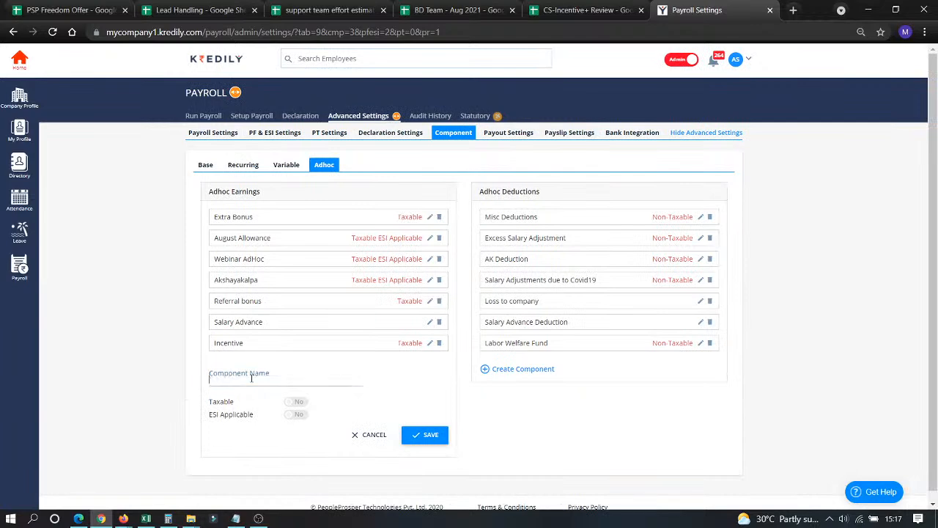
left_click(295, 402)
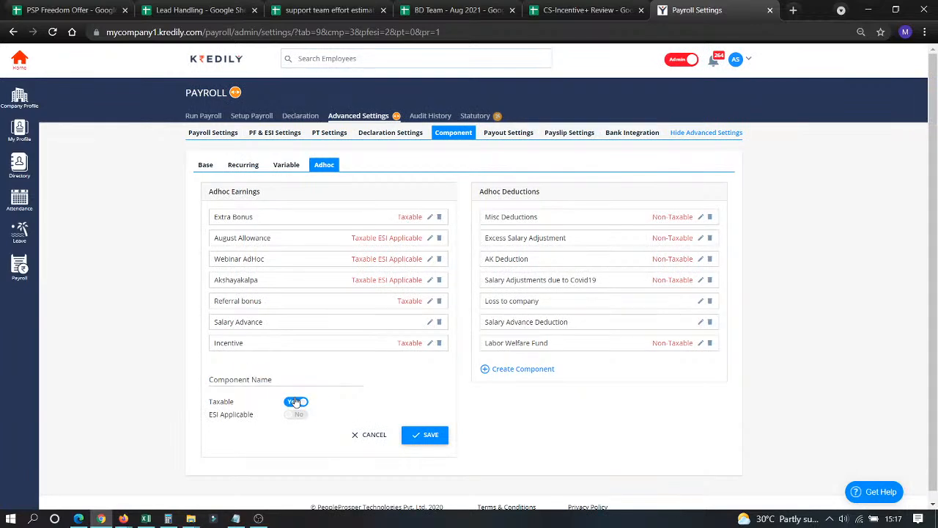
left_click(296, 402)
left_click(294, 415)
left_click(295, 416)
left_click(369, 435)
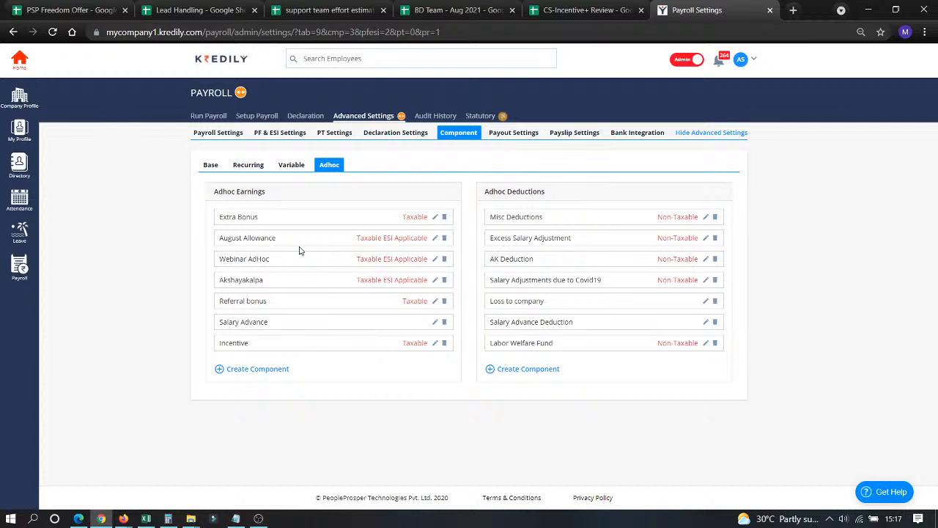
left_click(492, 133)
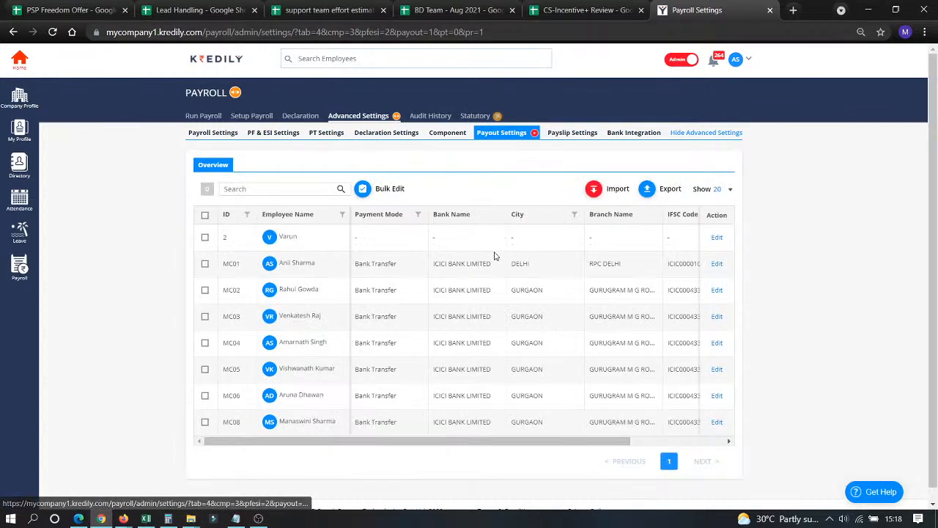
Inspect an employee's bank name and IFSC code without saving, then open Payslip Settings.
left_click(717, 263)
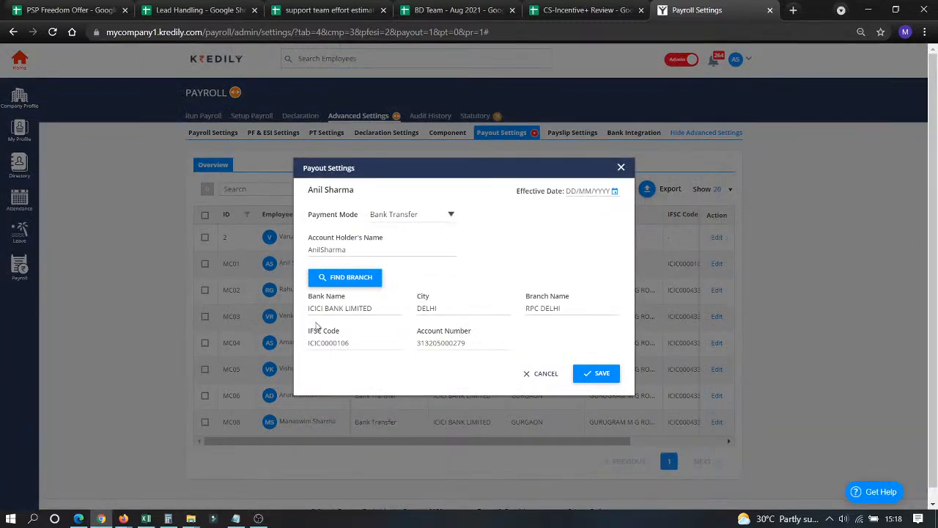
left_click_drag(315, 309, 330, 309)
left_click(345, 346)
left_click(455, 308)
left_click(528, 376)
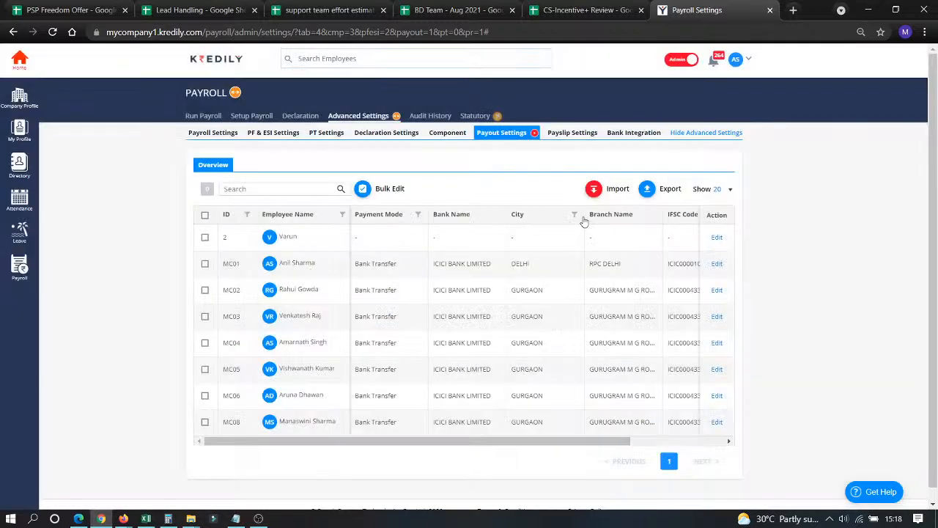
left_click(593, 190)
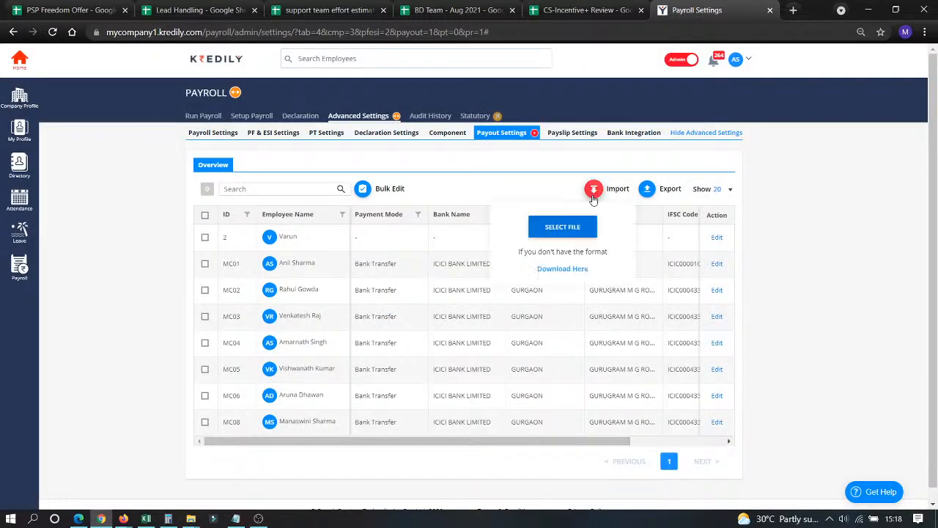
left_click(565, 155)
left_click(571, 133)
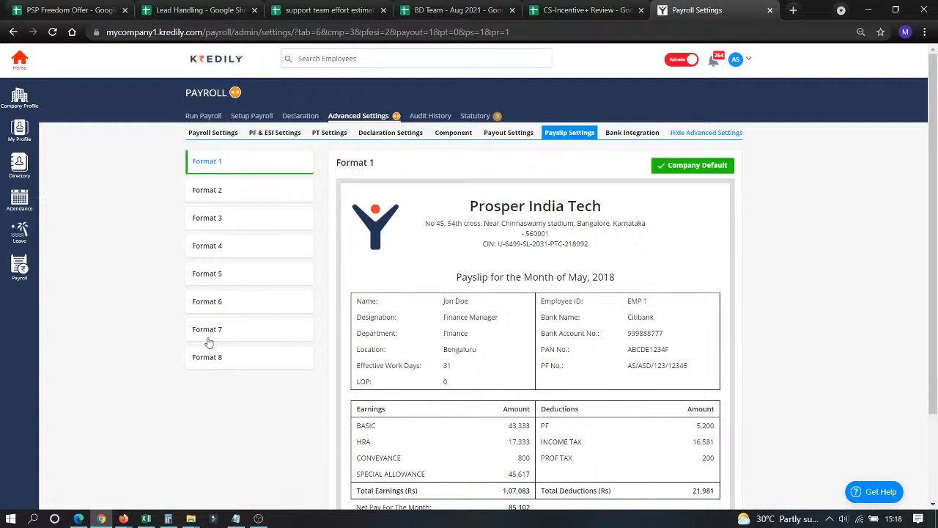
View the KredPay virtual account under Bank Integration, then check the live-stream window.
left_click(623, 132)
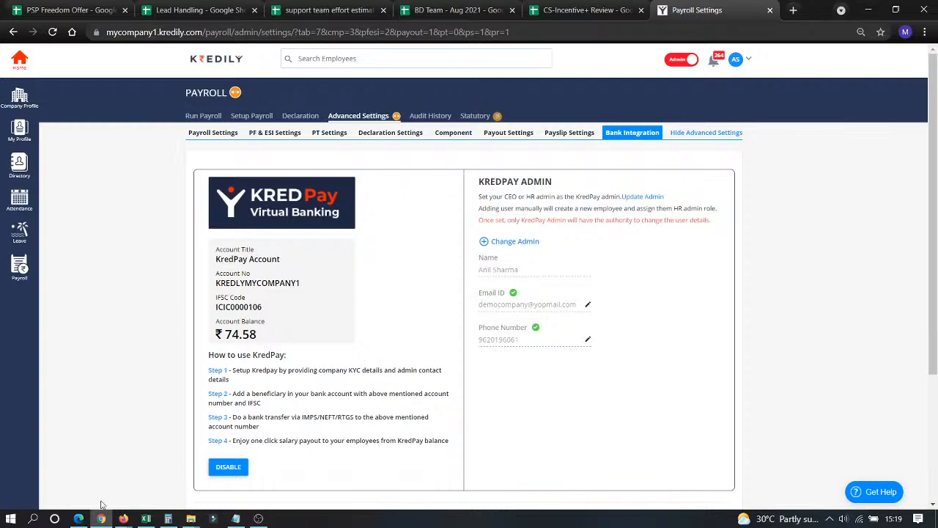
left_click(79, 518)
Back in Kredily, open the Create Structure list under Setup Payroll and start a new salary structure.
left_click(100, 519)
left_click(259, 118)
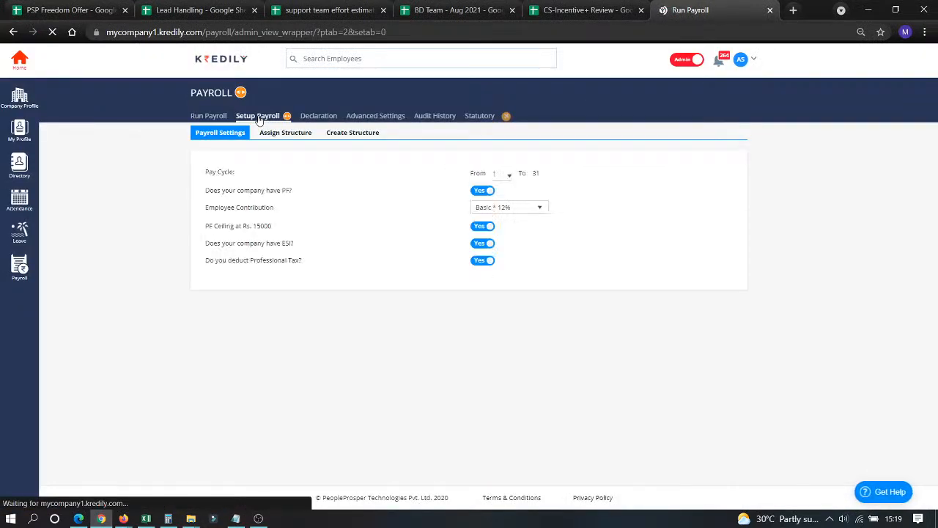
left_click(337, 132)
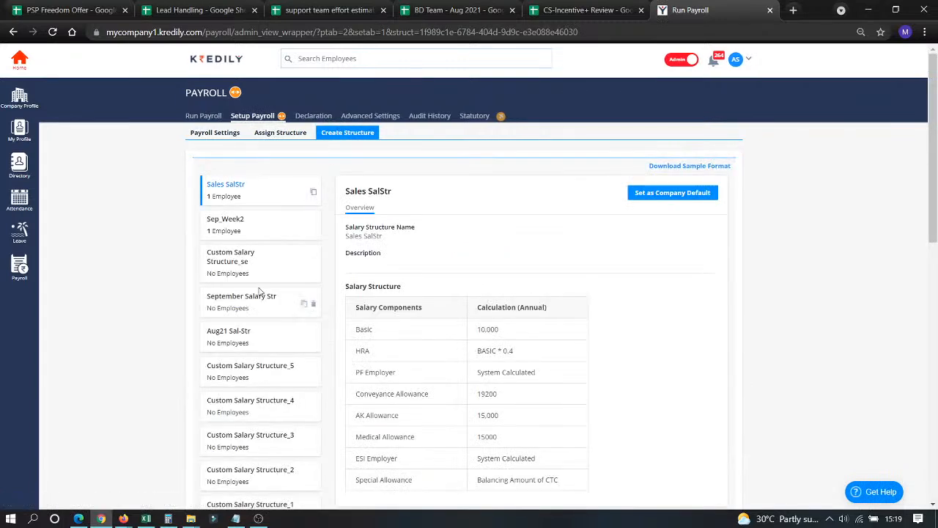
scroll(239, 323, "down", 10)
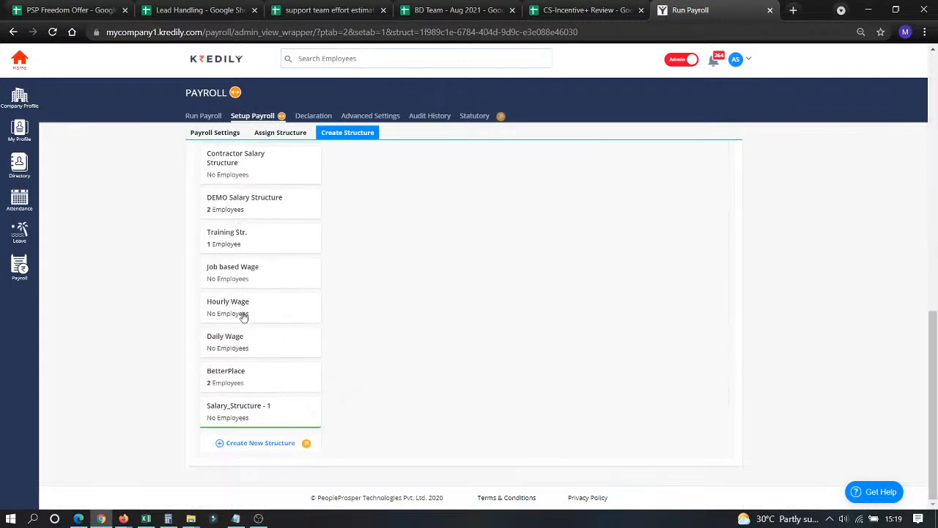
left_click(257, 444)
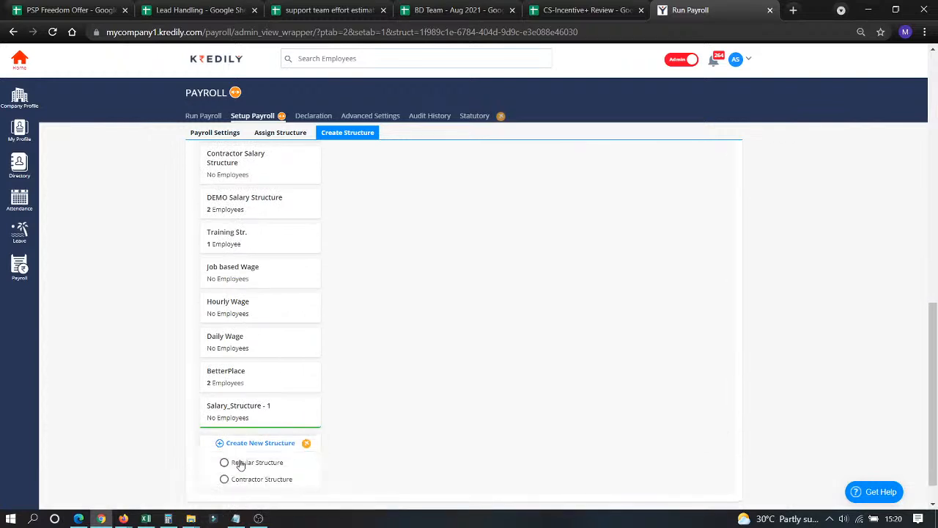
Make the new structure a Regular Structure and set its Basic to 1,00,000.
left_click(239, 464)
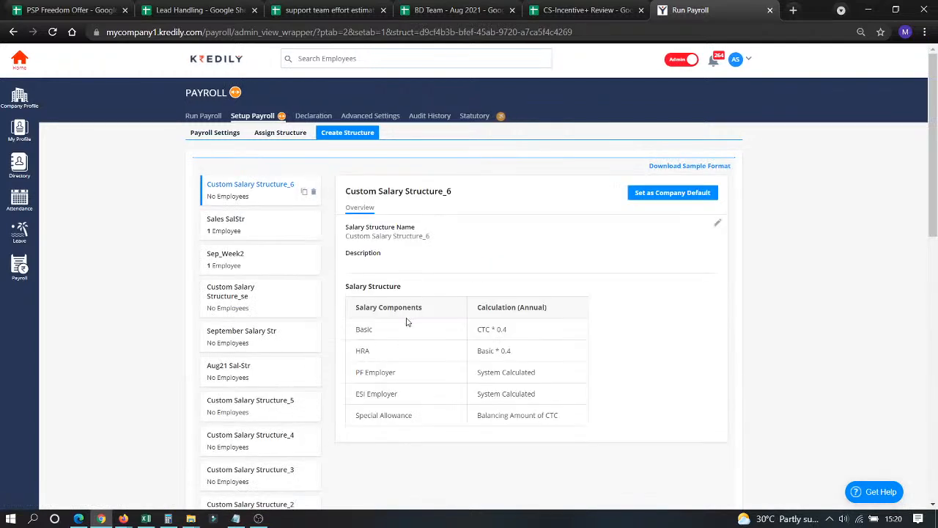
left_click(718, 222)
left_click(539, 372)
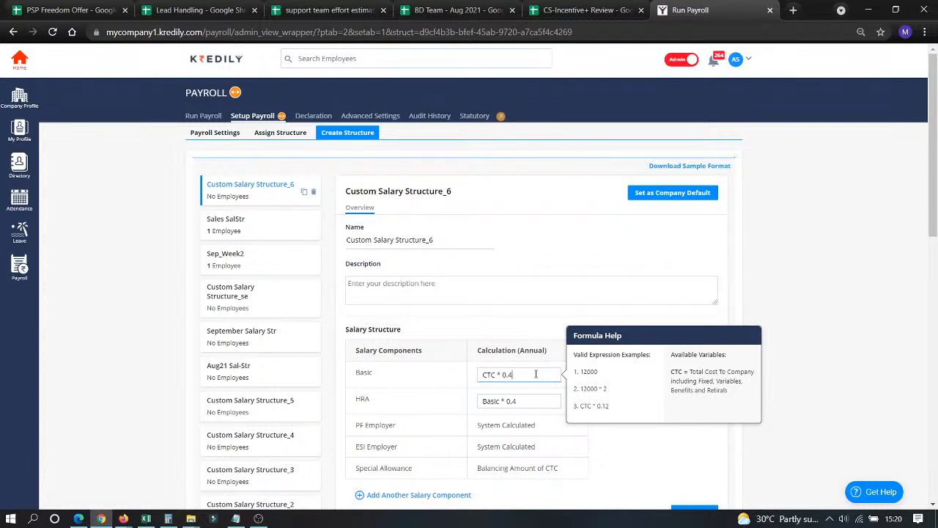
key("BackSpace")
type("5")
left_click_drag(519, 376, 442, 356)
type("1,")
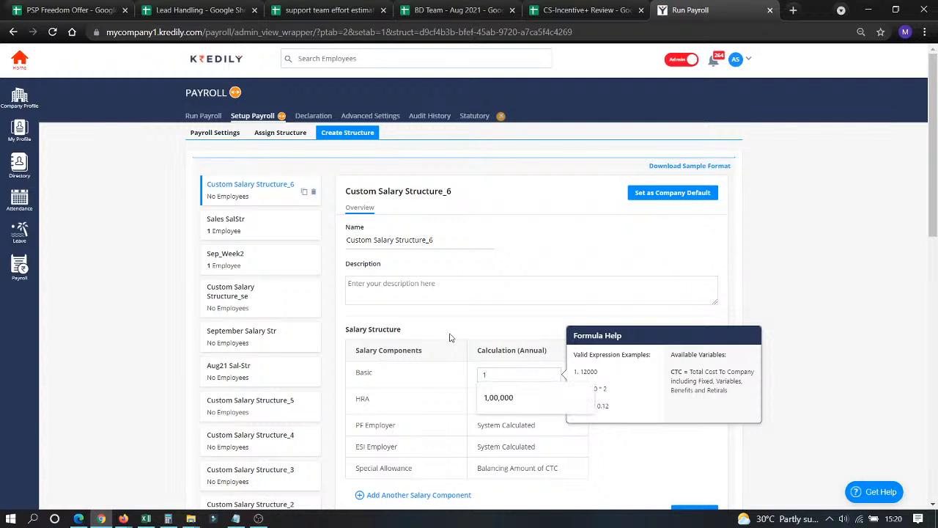
type("00,000")
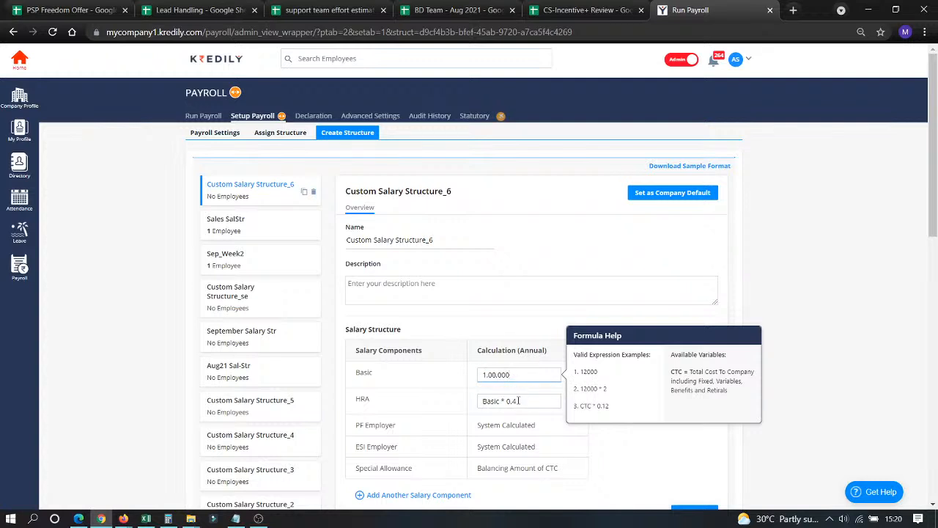
Add Vehicle Allowance and Medical Bonus components, then save the structure.
left_click(390, 498)
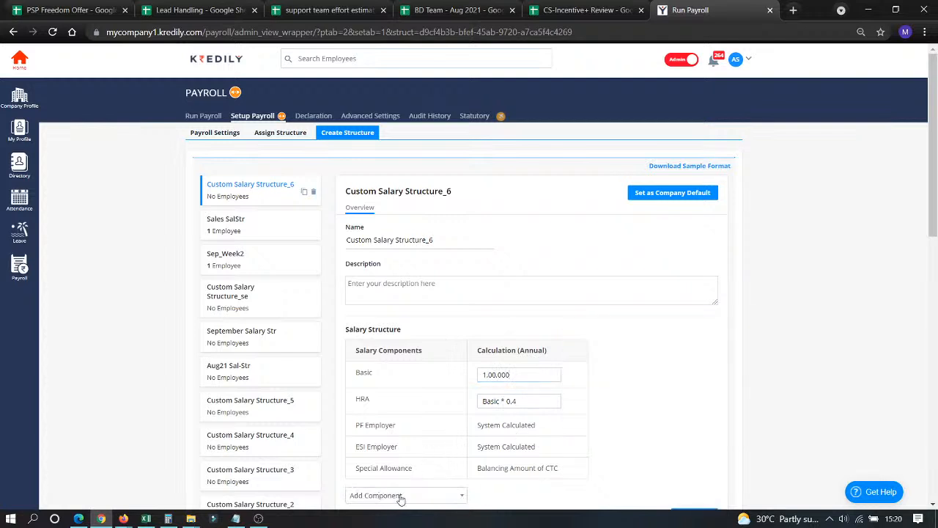
scroll(407, 489, "down", 5)
scroll(407, 489, "up", 3)
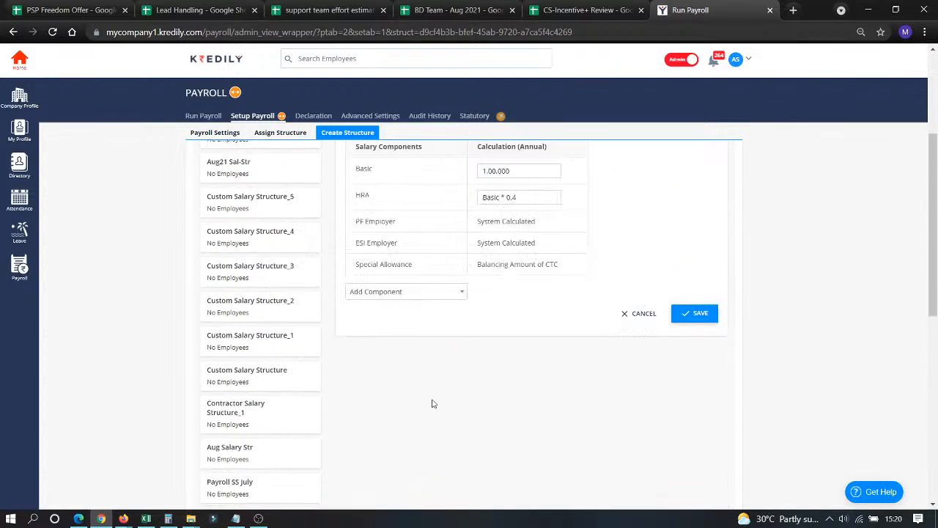
left_click(459, 291)
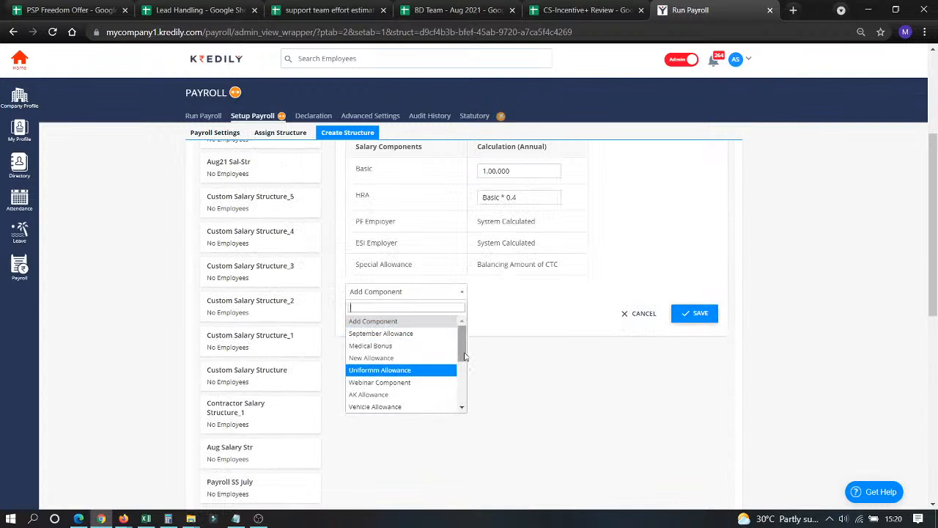
scroll(452, 369, "down", 4)
scroll(411, 358, "up", 5)
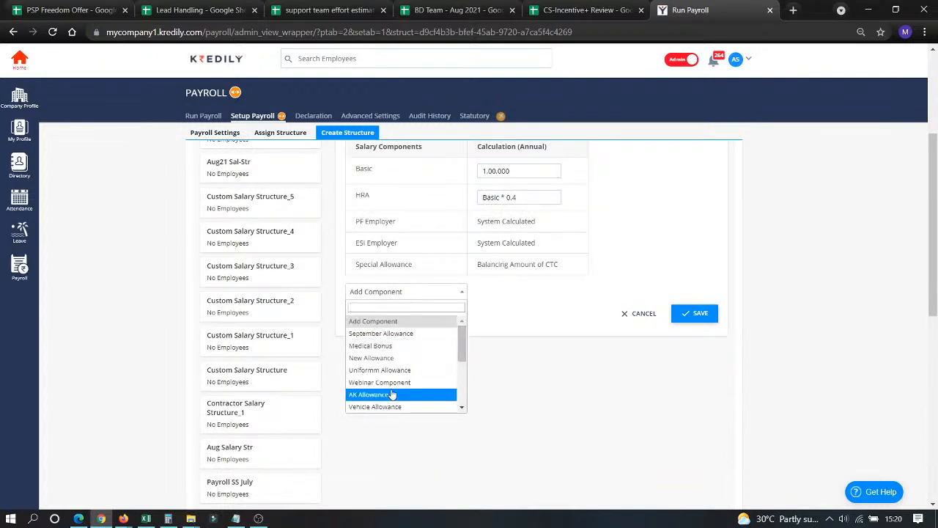
left_click(391, 407)
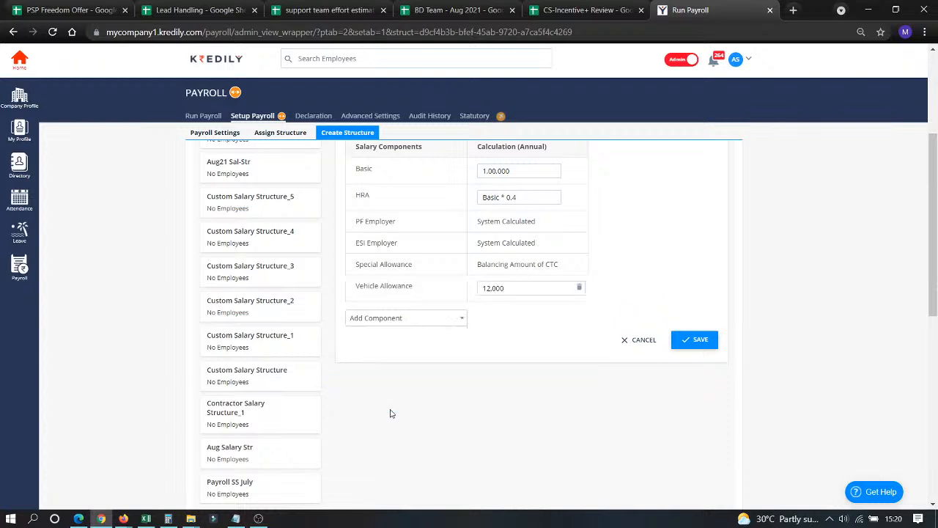
left_click(453, 320)
left_click(421, 372)
left_click(700, 367)
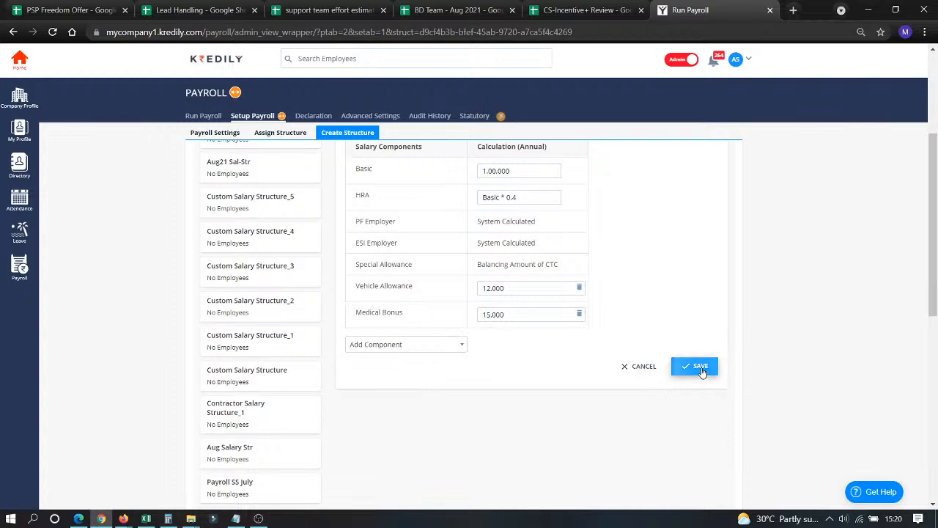
left_click(449, 322)
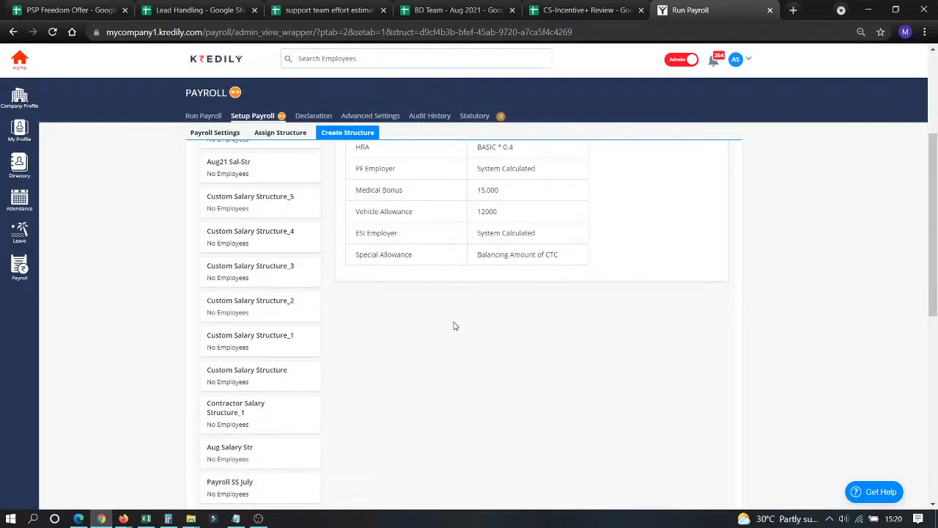
Assign Sales SalStr to employee 2 effective 01/09/2021, confirming the replacement of the existing assignment.
scroll(454, 325, "up", 3)
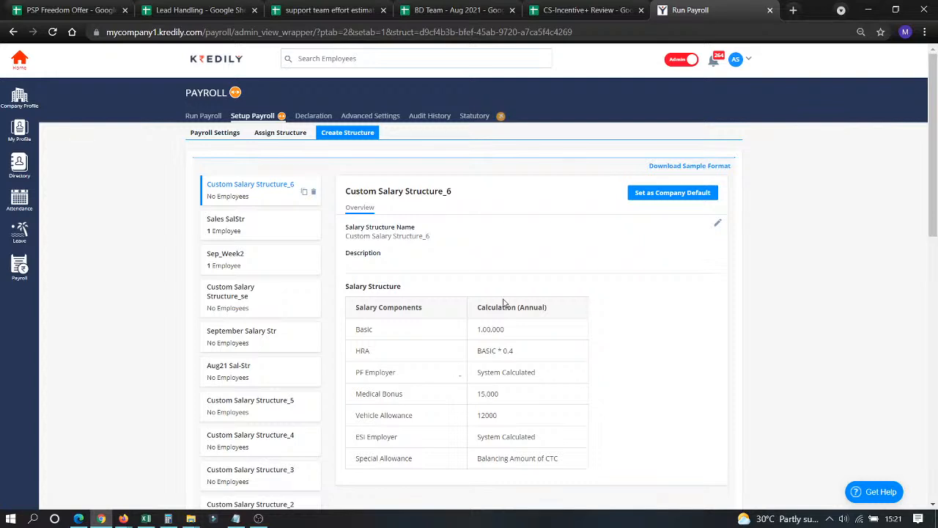
left_click(280, 138)
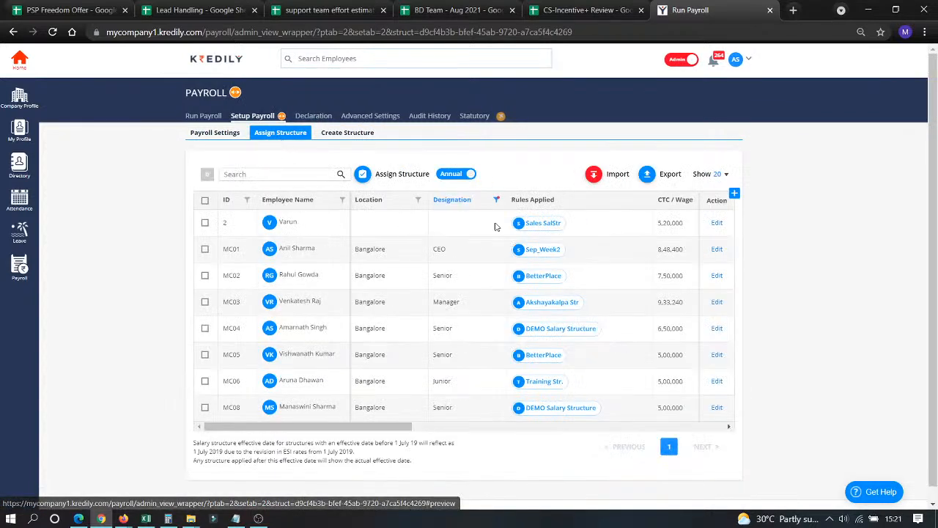
left_click(205, 224)
left_click(363, 173)
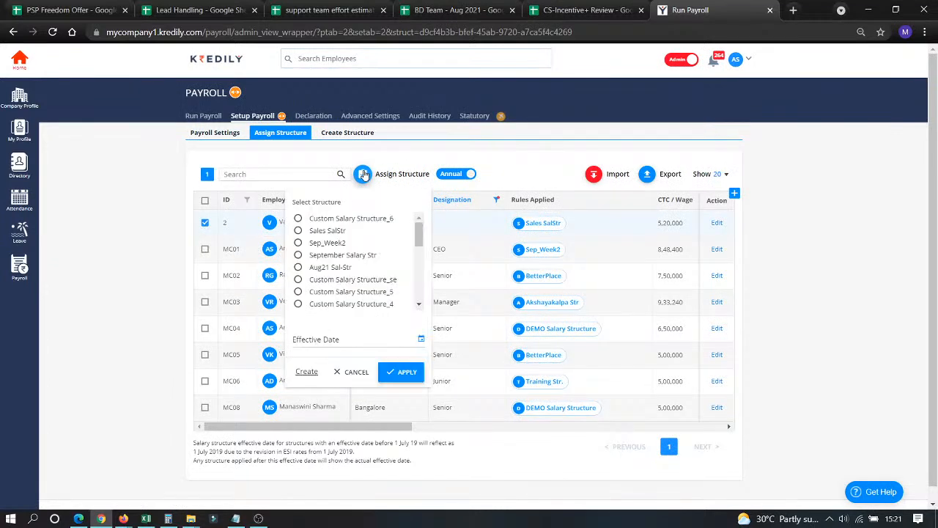
left_click(334, 341)
left_click(355, 234)
left_click(401, 374)
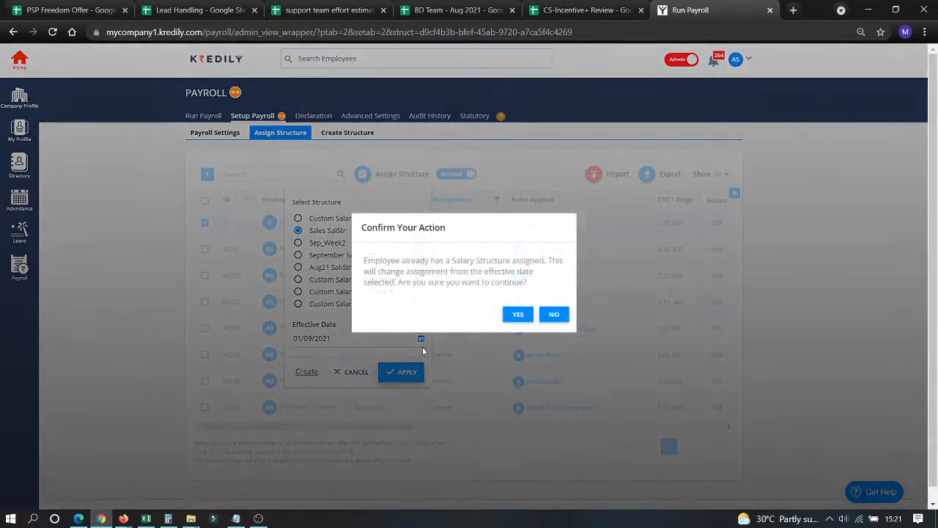
left_click(517, 319)
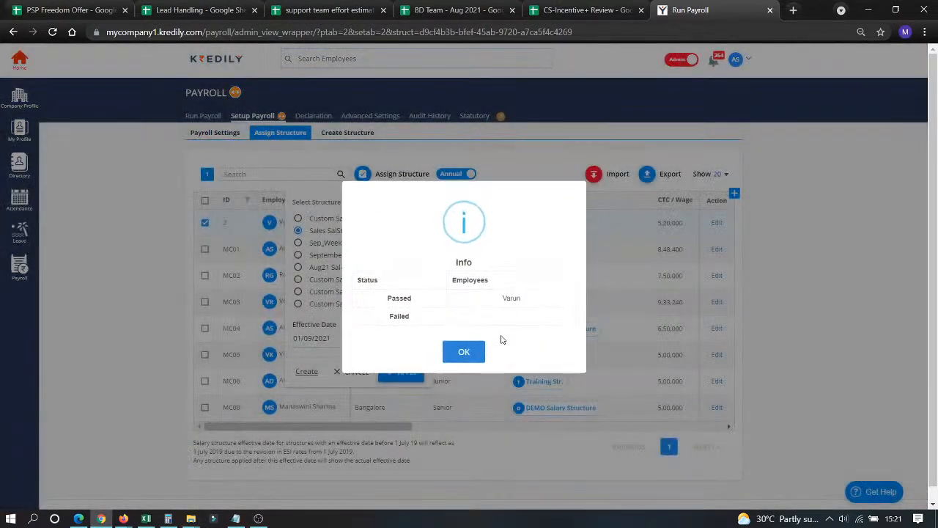
left_click(465, 352)
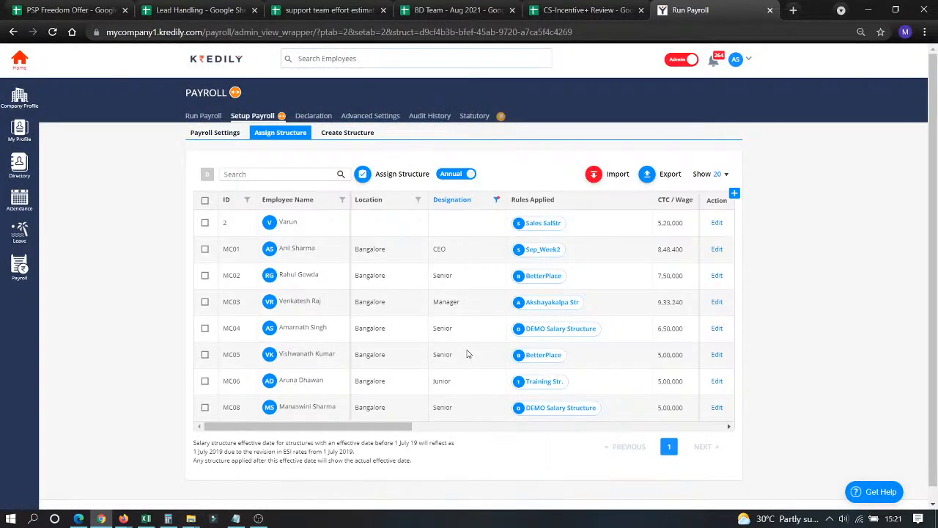
Select employees 2, MC02 and MC04 in the structure assignment table.
left_click(205, 201)
left_click(205, 201)
left_click(205, 223)
left_click(205, 276)
left_click(205, 328)
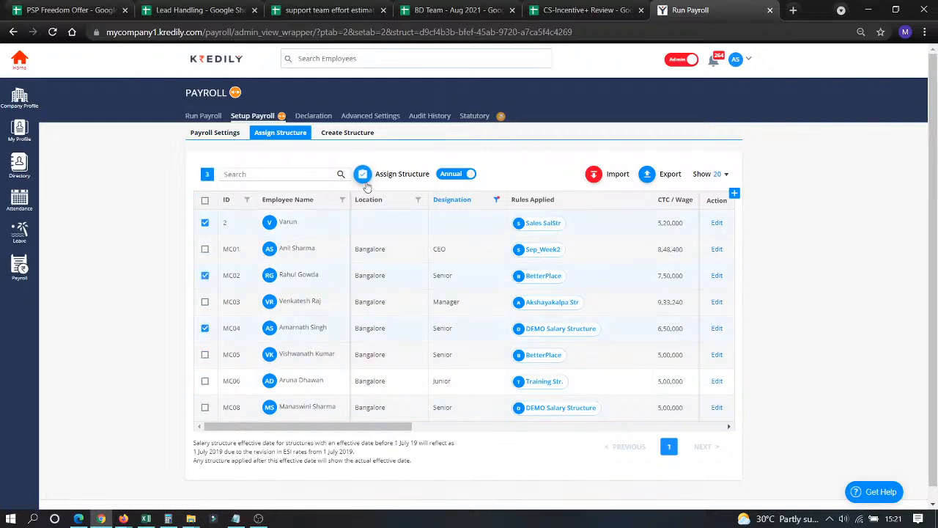
Switch the table's salary figures from annual to monthly amounts.
left_click(496, 200)
left_click(408, 156)
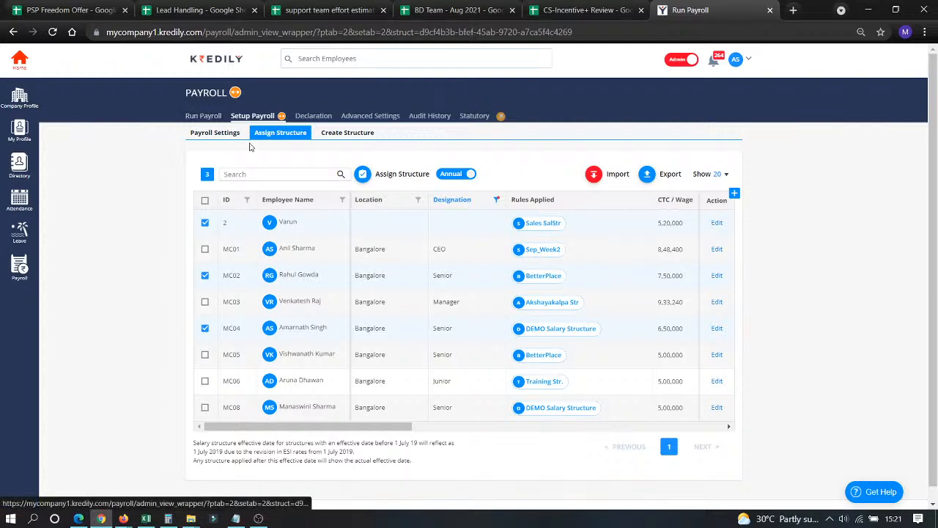
left_click(450, 175)
Scroll through the monthly component columns, including employee 2's HRA, then go to Run Payroll.
left_click_drag(377, 427, 483, 425)
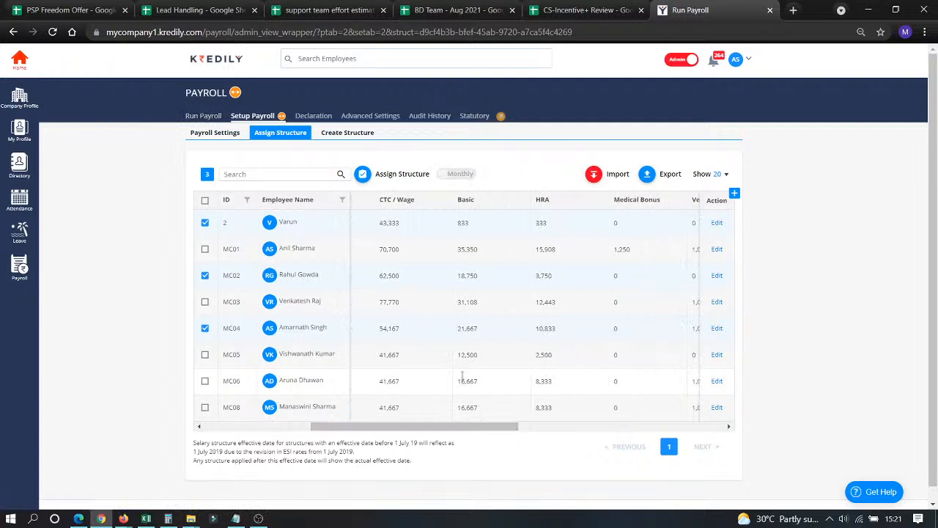
left_click_drag(378, 228, 424, 231)
left_click_drag(539, 224, 576, 249)
left_click_drag(414, 427, 640, 449)
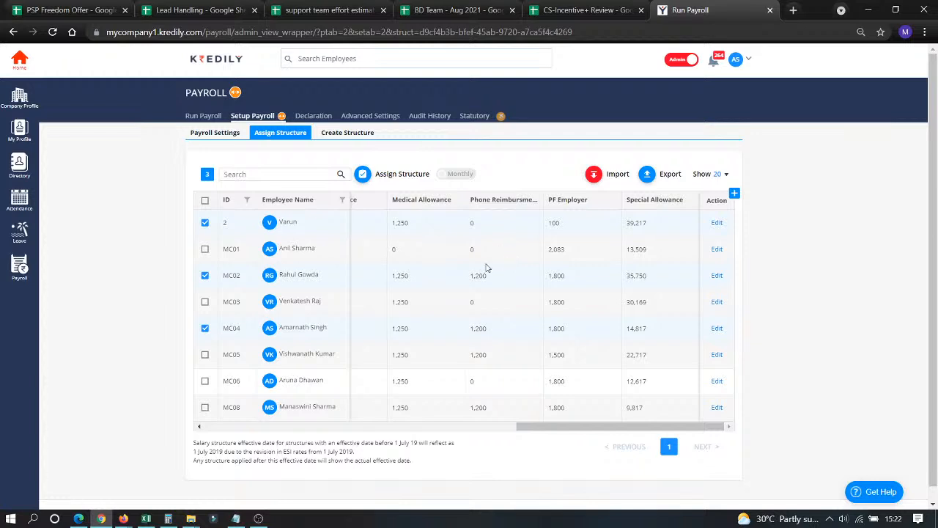
left_click(209, 121)
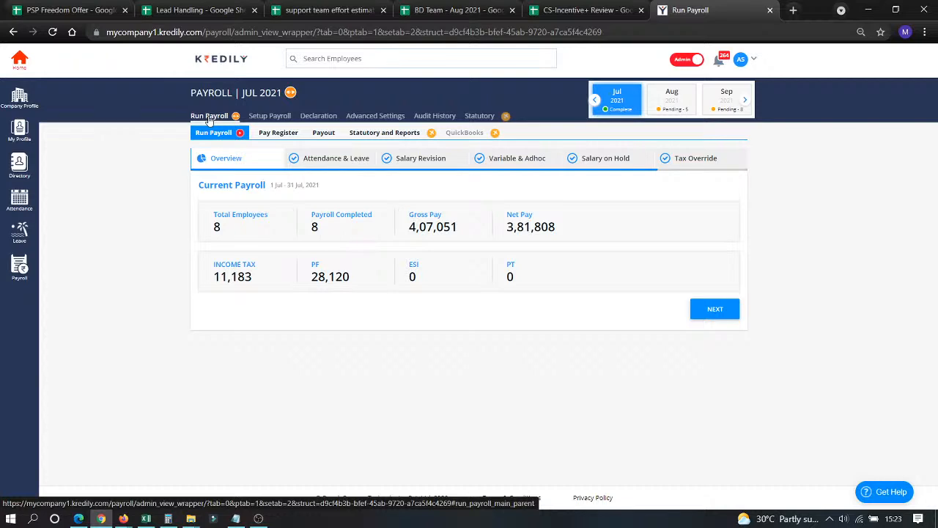
Open August 2021 attendance and review the first employees' absent days.
left_click(331, 168)
left_click(684, 101)
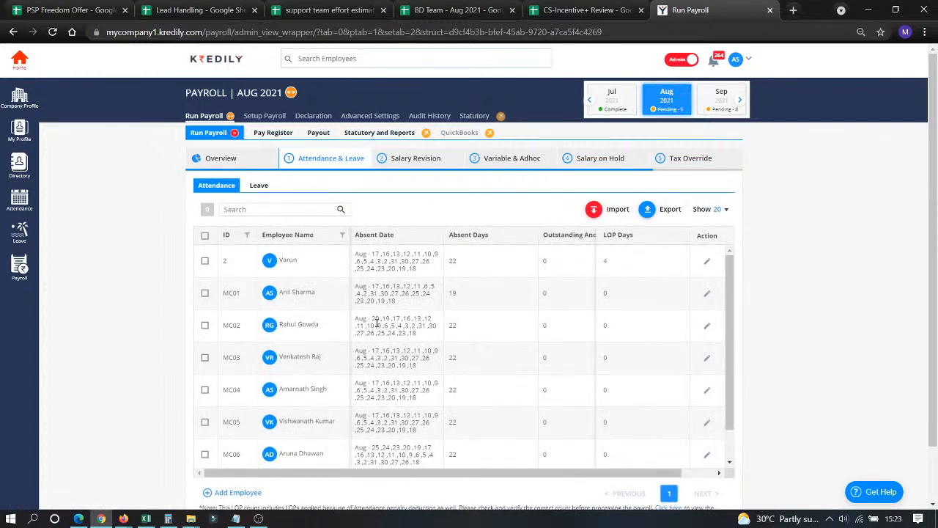
left_click_drag(355, 253, 425, 434)
left_click(456, 335)
left_click_drag(452, 253, 470, 356)
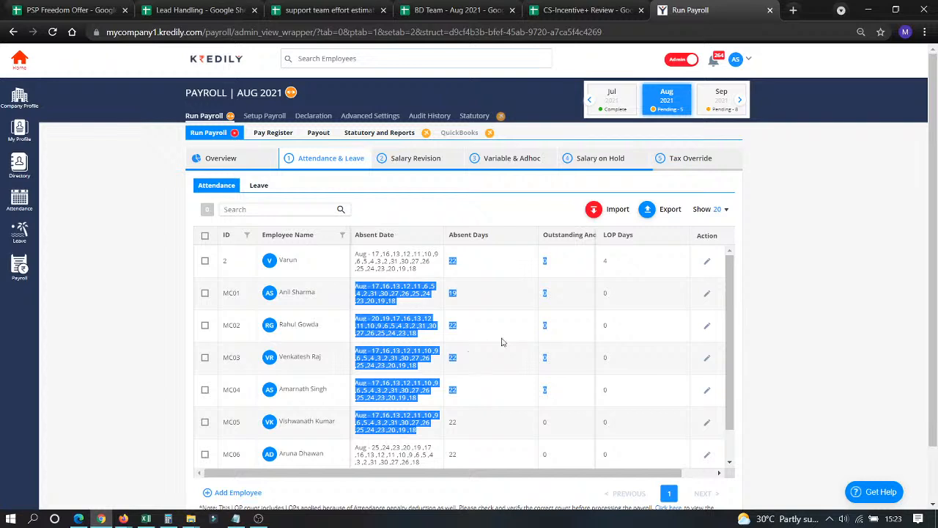
left_click(581, 294)
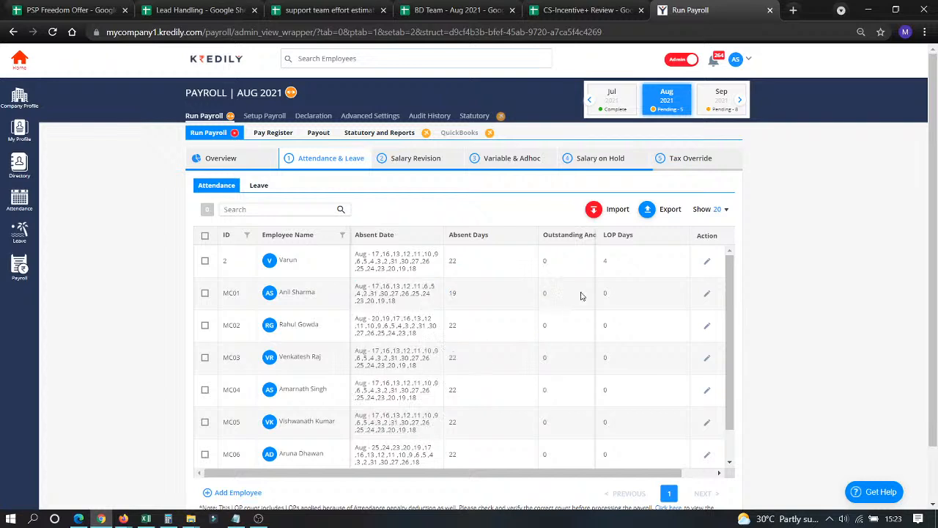
Try entering 3 LOP days for the second employee, which is refused as payroll is completed.
left_click(706, 294)
type("3")
left_click(844, 313)
left_click(707, 294)
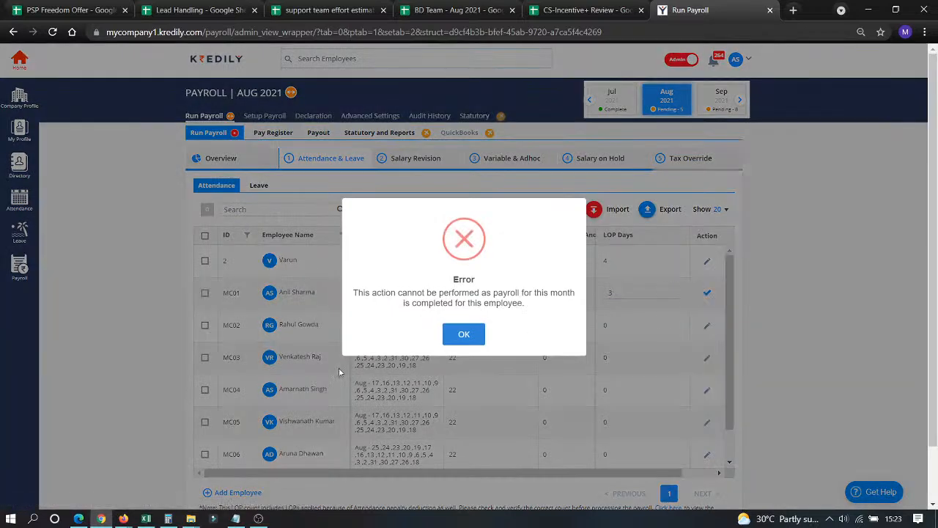
left_click(464, 333)
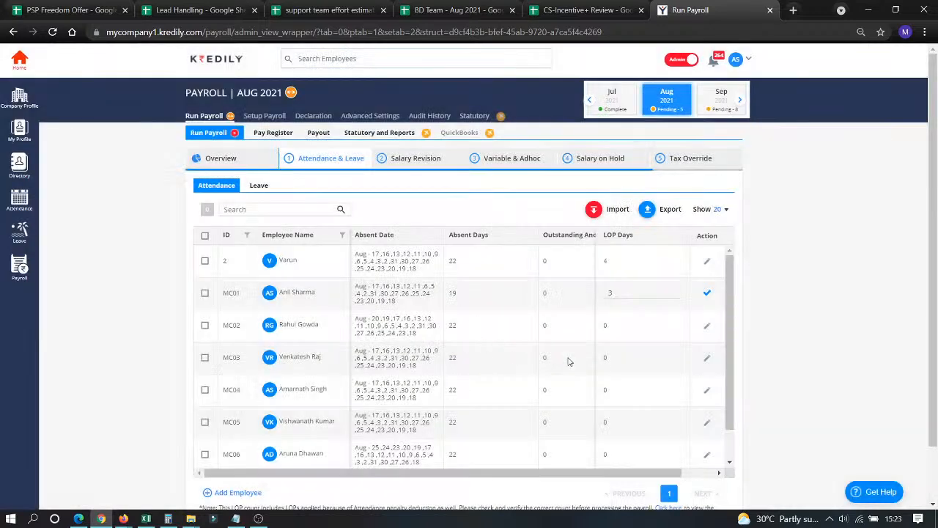
Record 3 LOP days for MC05, the sixth employee, then view the Leave records.
left_click(708, 427)
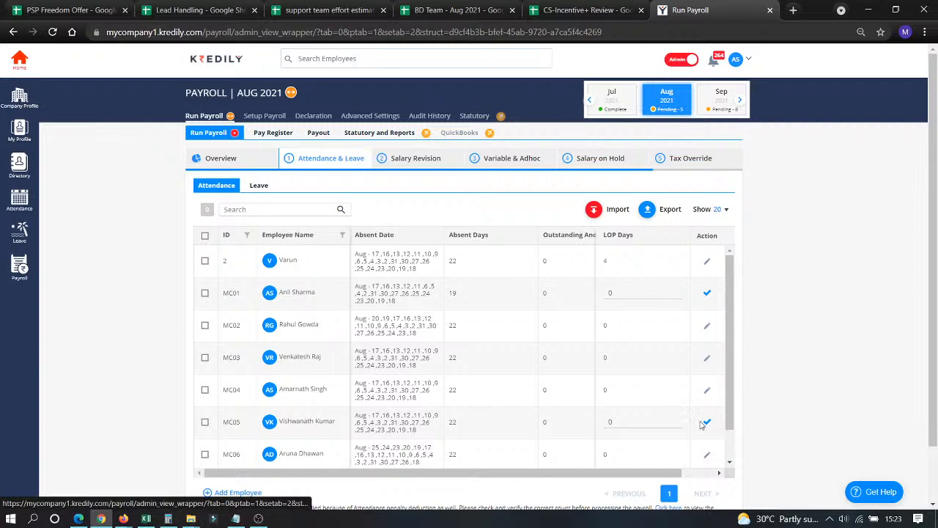
double_click(677, 418)
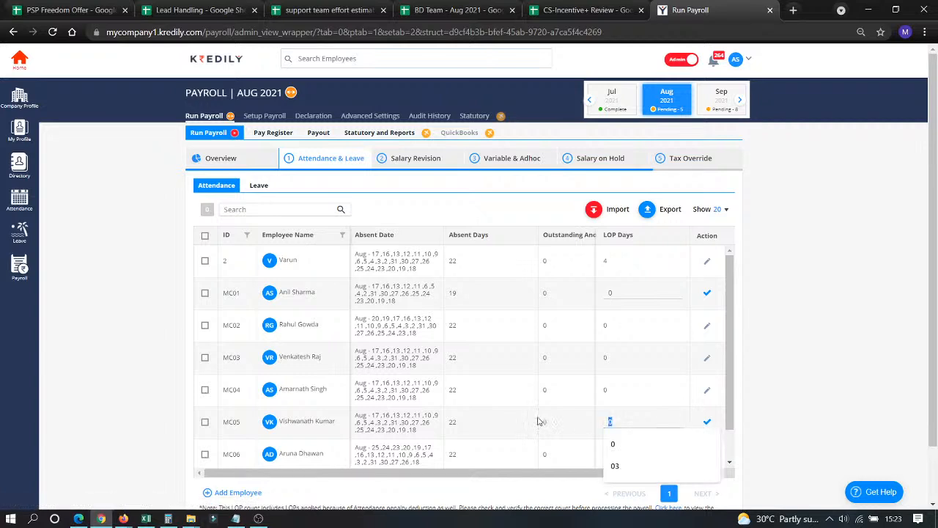
type("3")
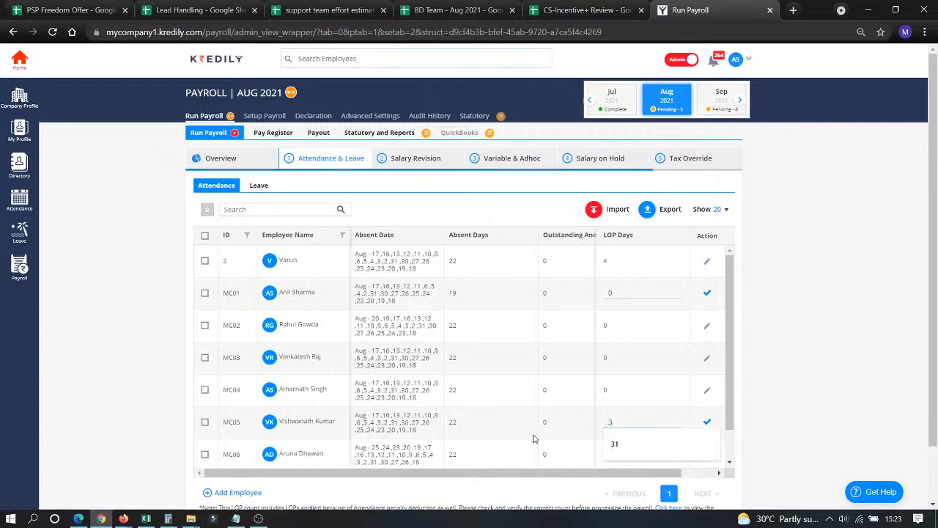
left_click(707, 423)
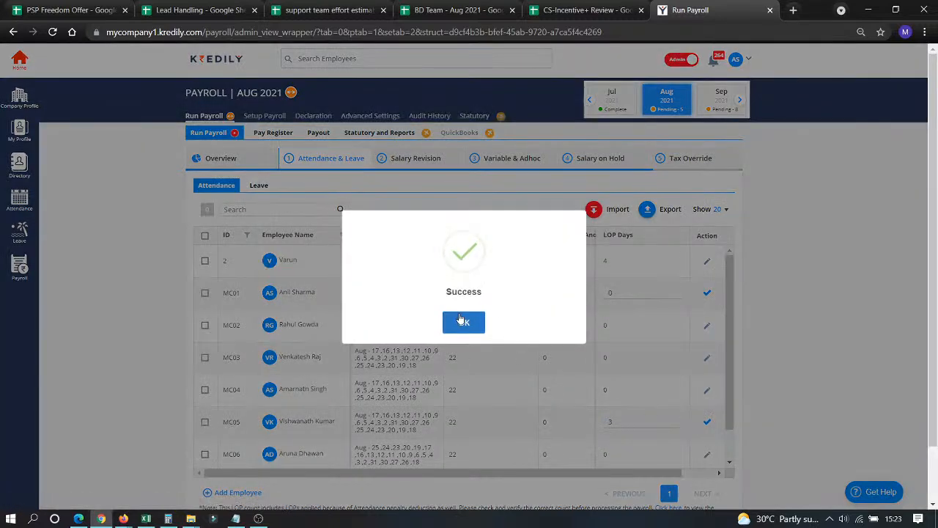
left_click(462, 320)
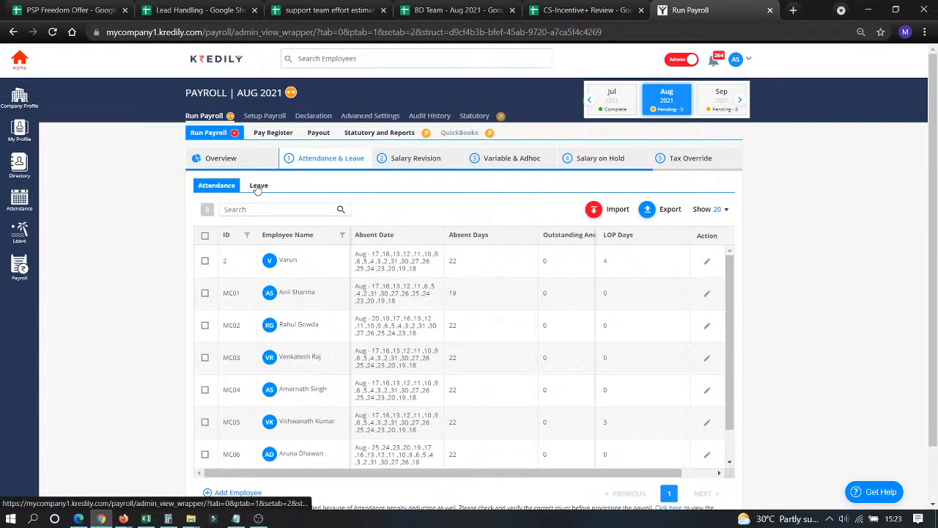
left_click(258, 187)
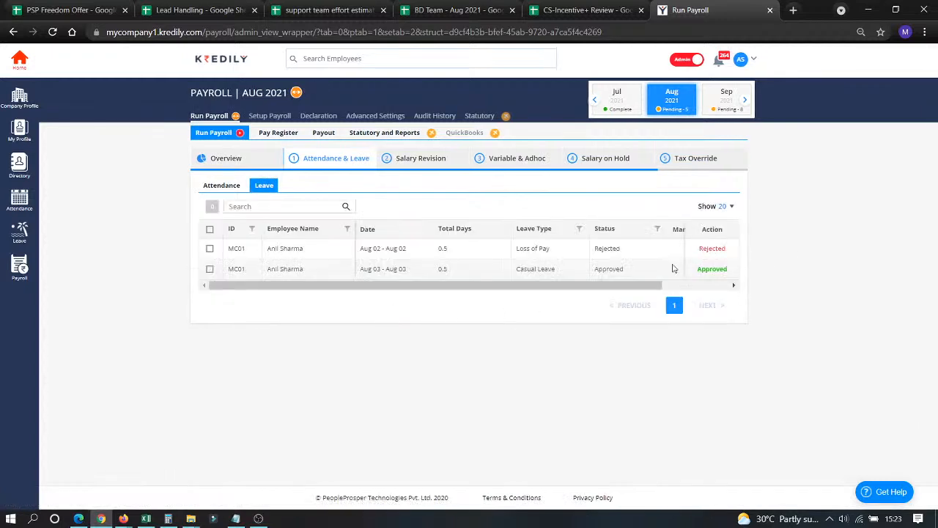
Check the empty Salary Revision list and continue to the Variable & Adhoc step.
left_click(429, 163)
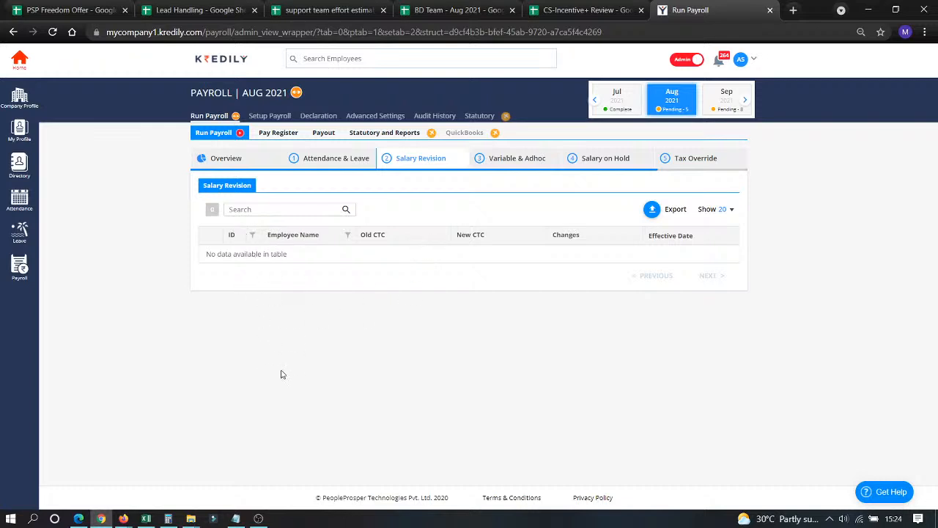
left_click(504, 162)
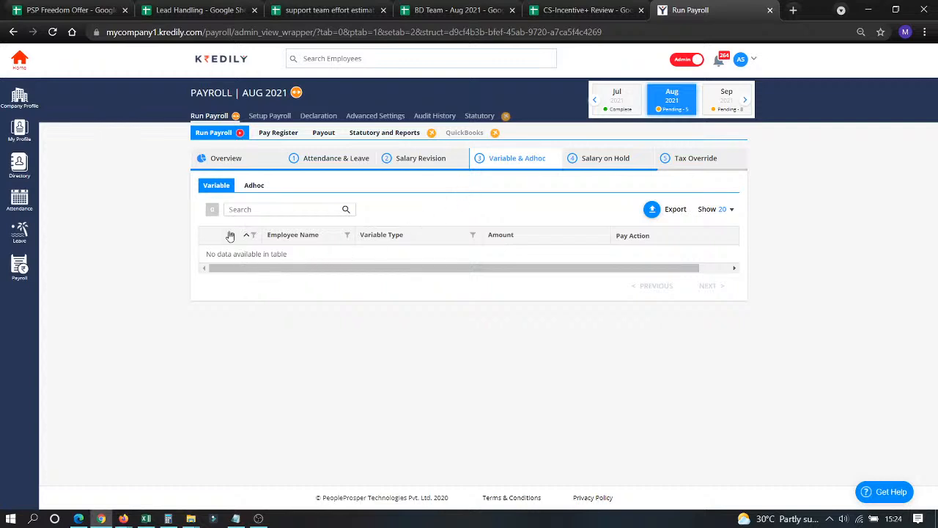
Enter a 2,500 Salary Advance adhoc payment for an employee and save it.
left_click(256, 188)
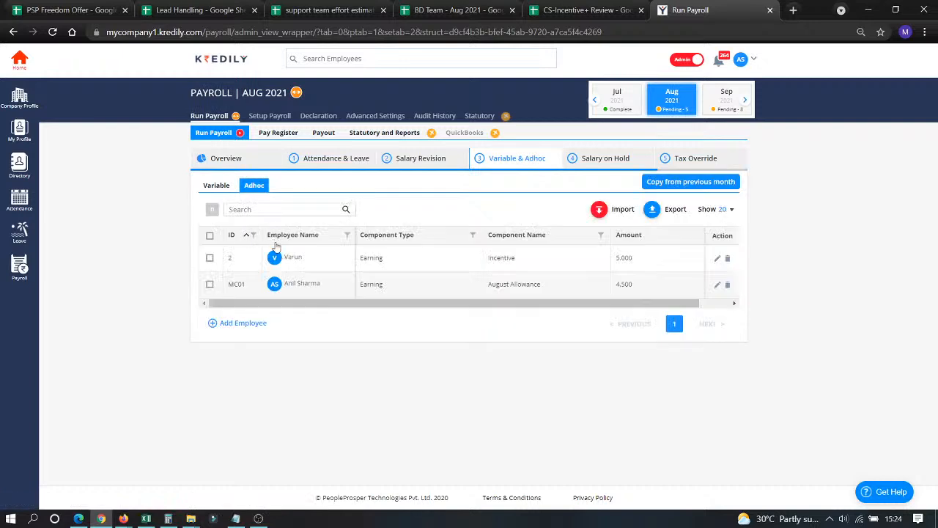
left_click(246, 326)
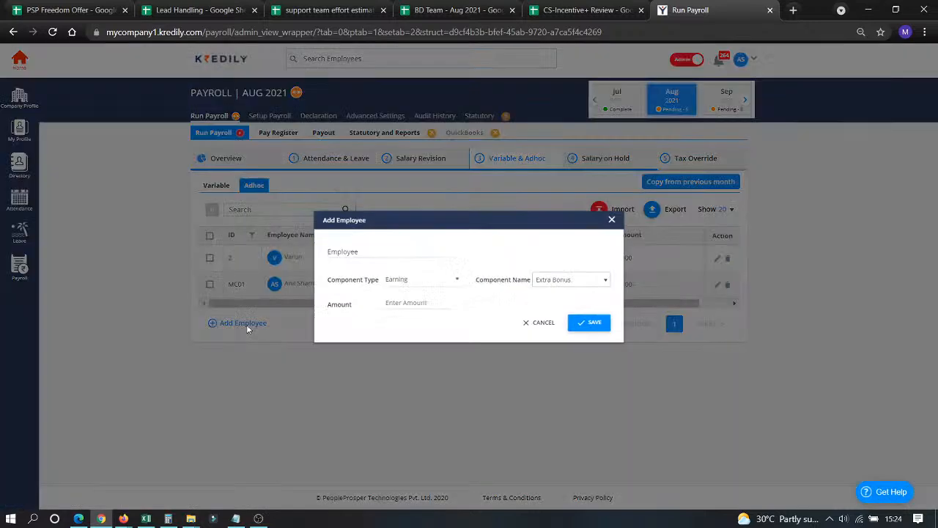
left_click(380, 247)
left_click(373, 271)
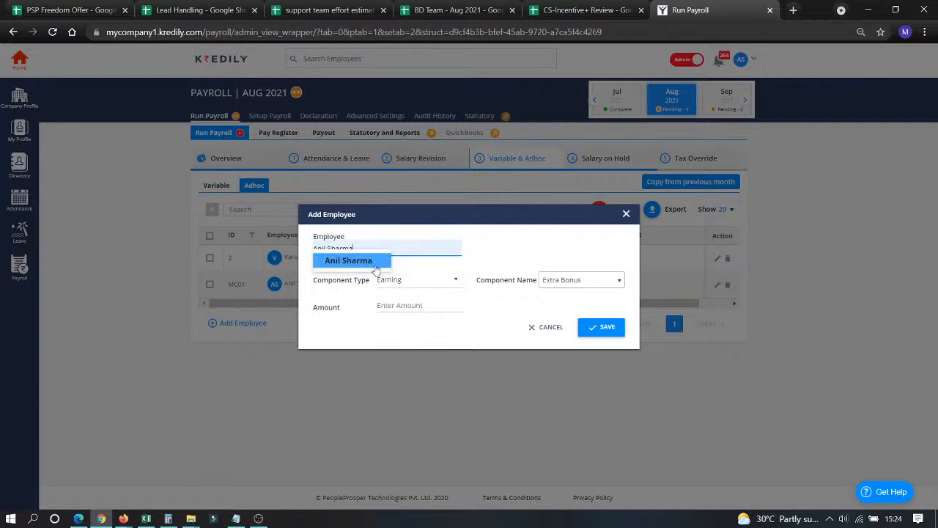
left_click(594, 286)
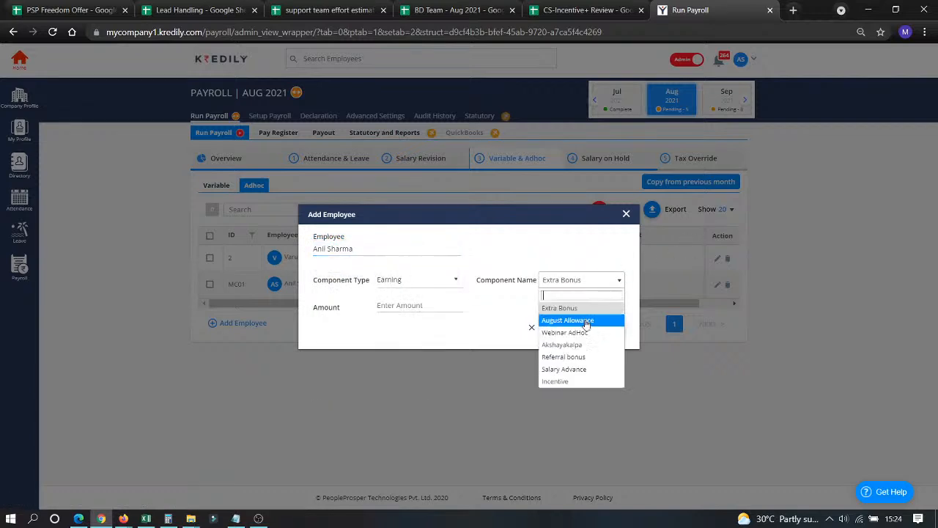
left_click(577, 369)
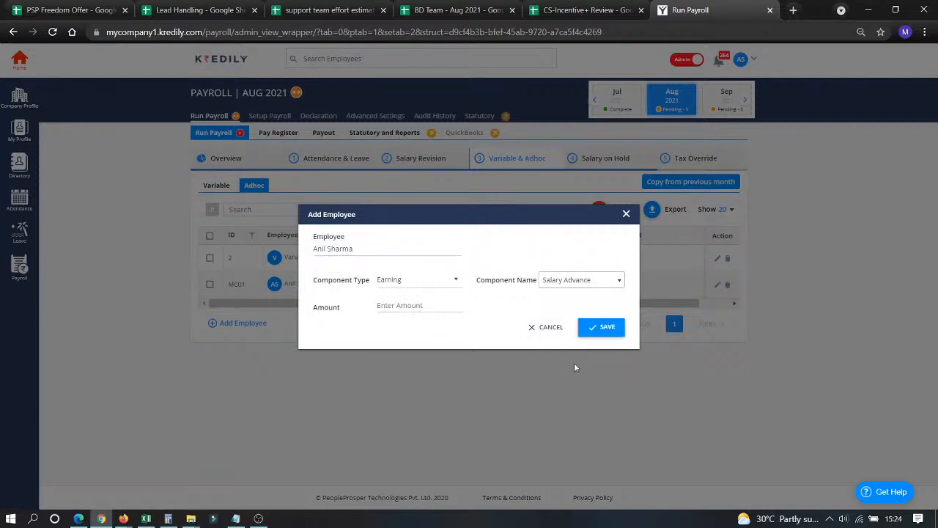
left_click(418, 307)
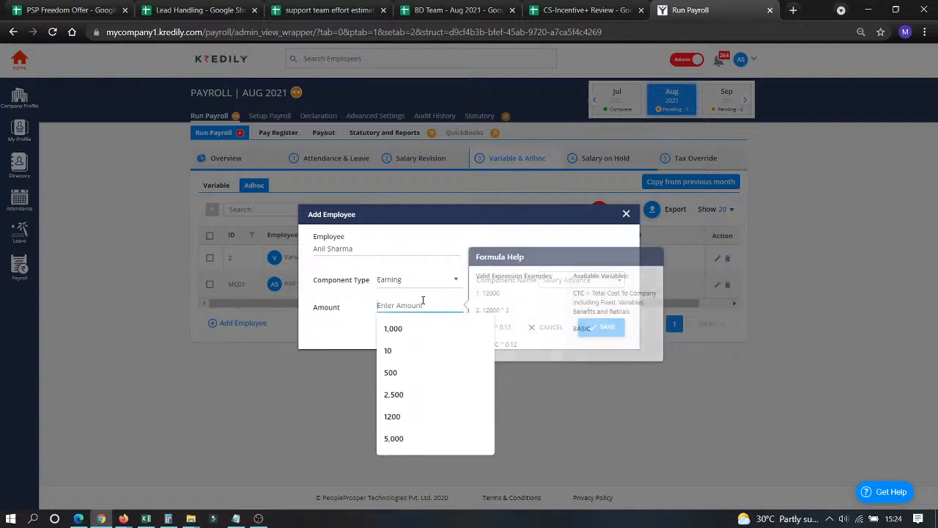
left_click(404, 403)
left_click(600, 327)
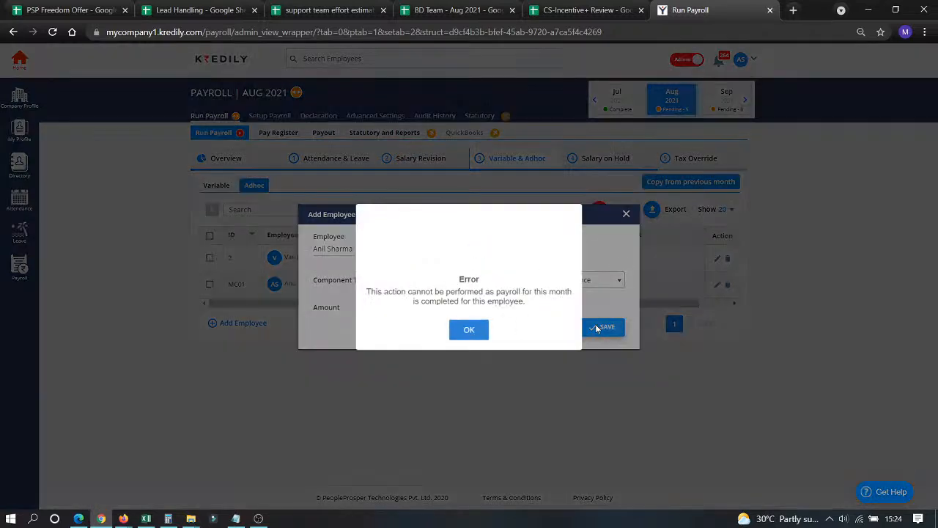
Dismiss the payroll-completed error, cancel the adhoc entry, and briefly check YouTube Studio.
left_click(472, 340)
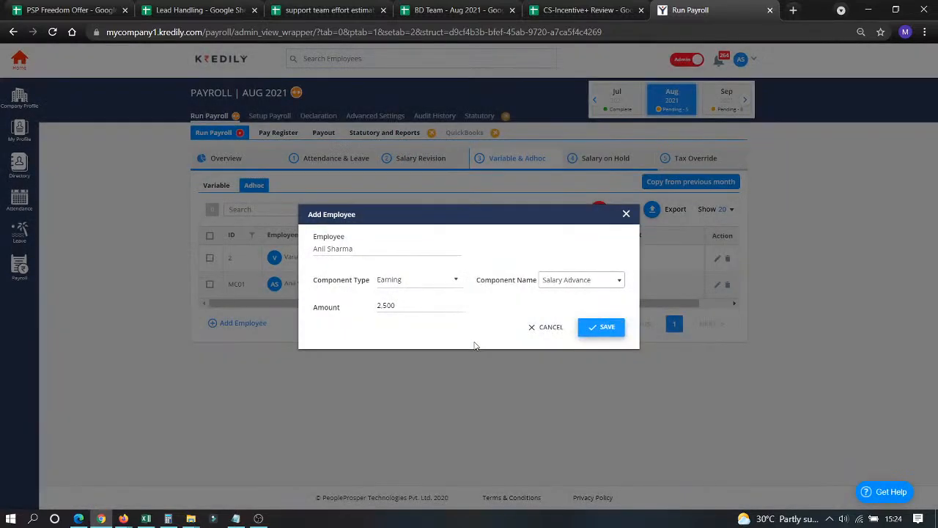
left_click(550, 328)
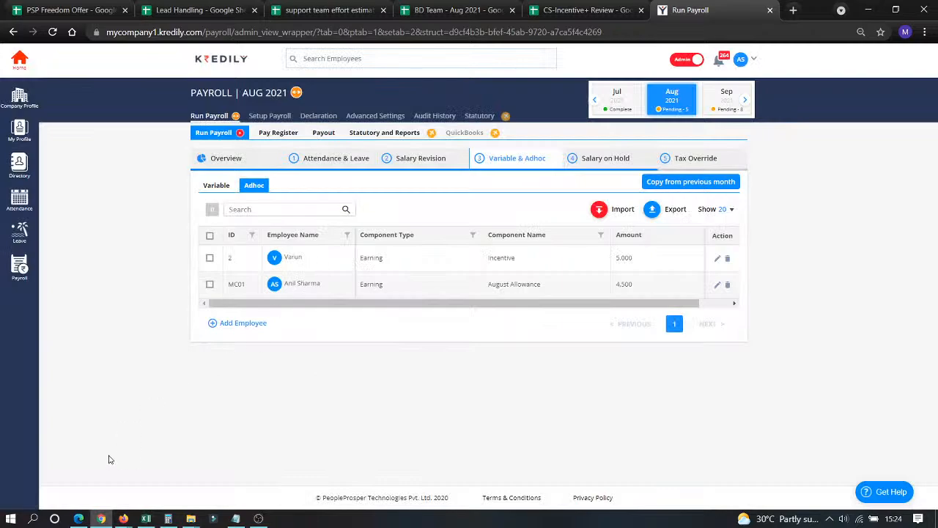
left_click(79, 518)
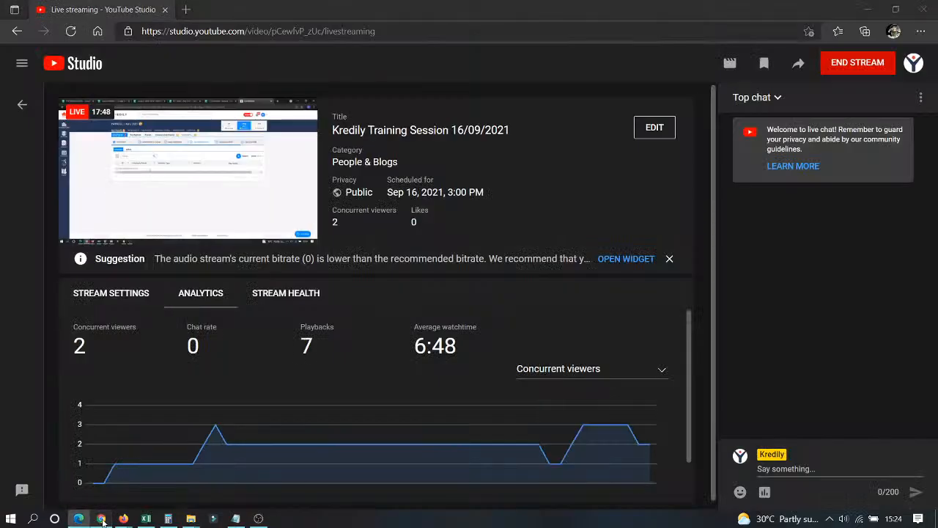
left_click(102, 518)
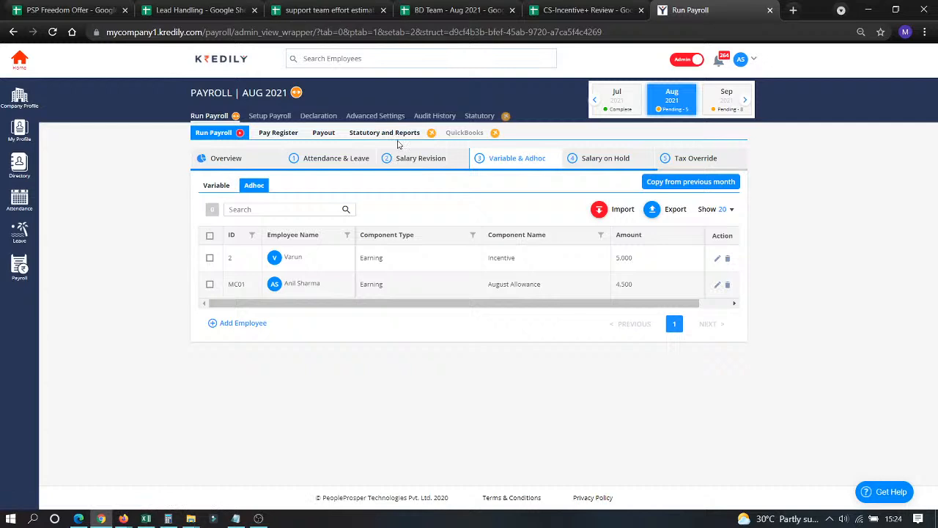
Put employee MC03's August salary On Hold and acknowledge the success message.
left_click(591, 158)
left_click(234, 274)
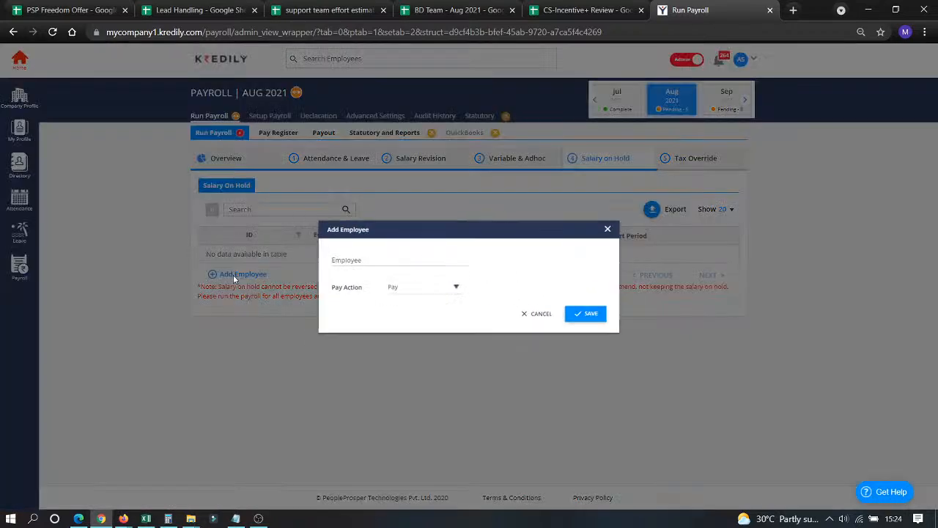
left_click(336, 259)
left_click(352, 323)
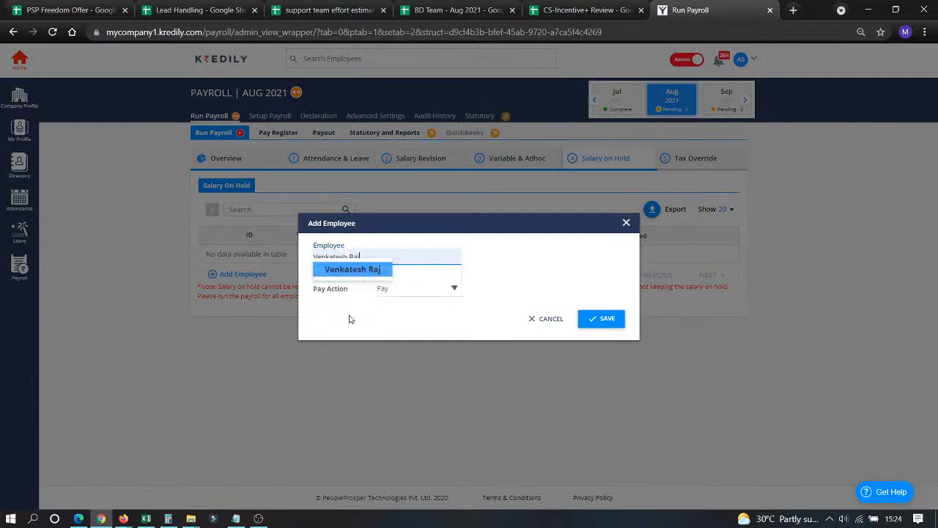
left_click(399, 287)
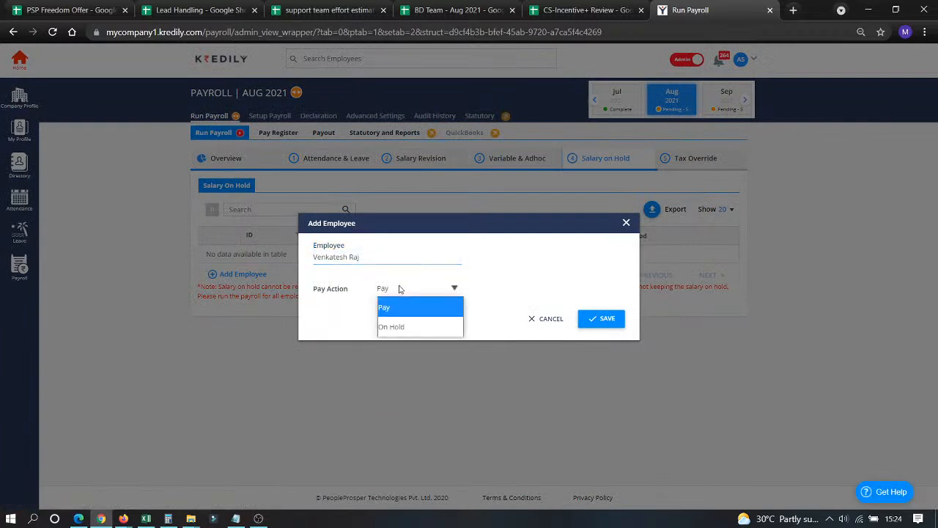
left_click(391, 325)
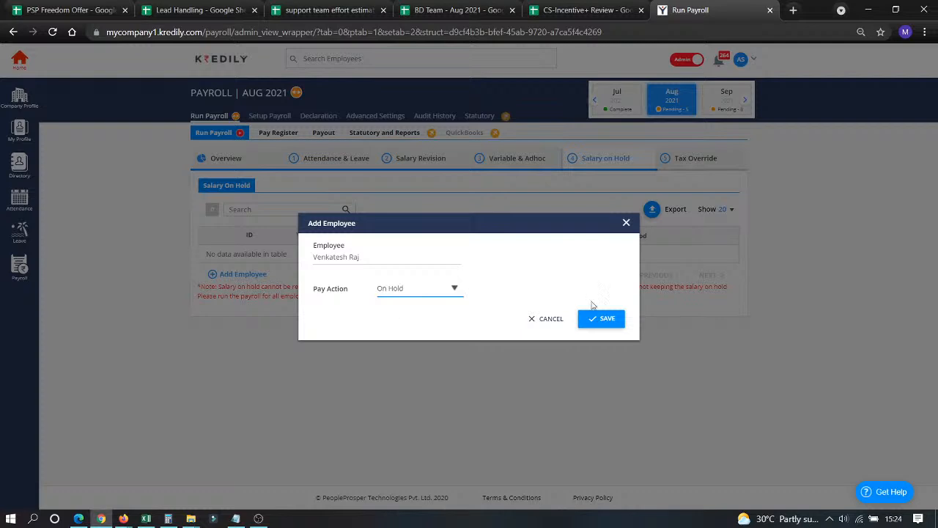
left_click(584, 323)
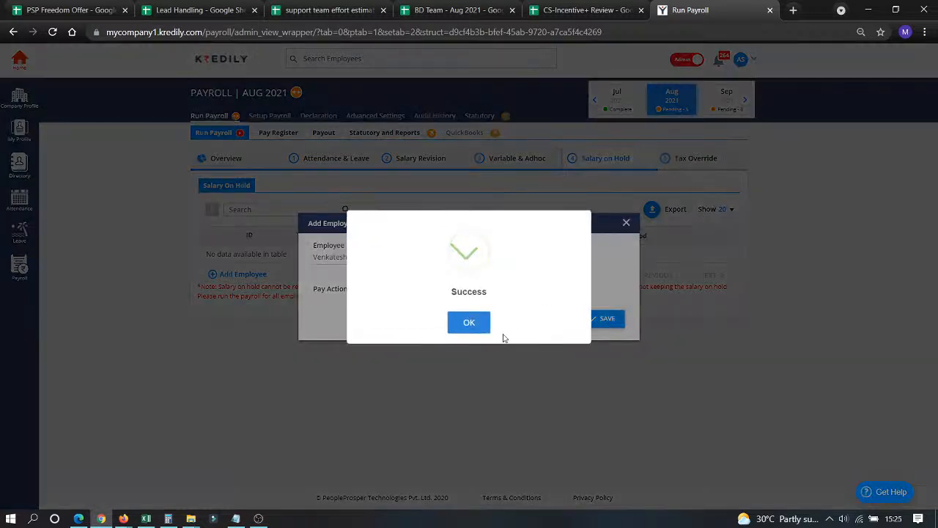
left_click(469, 324)
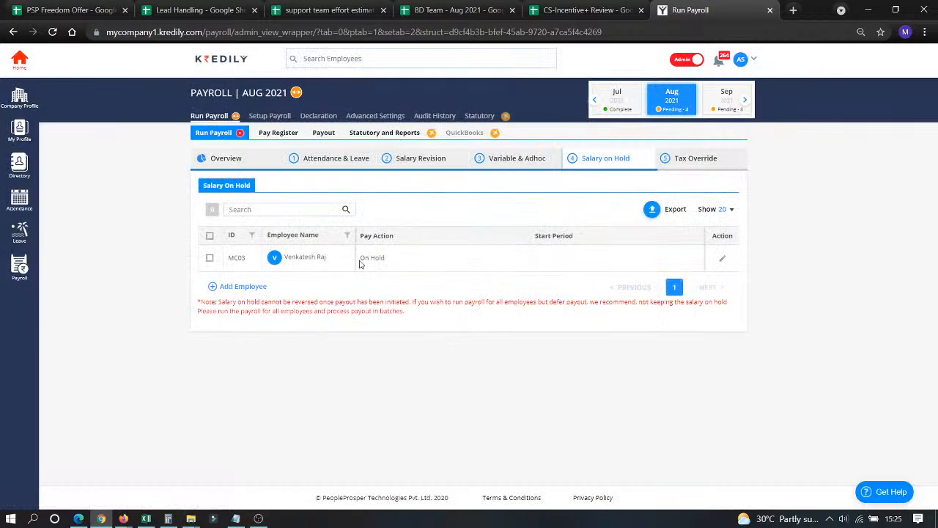
left_click_drag(362, 258, 397, 261)
Try overriding the top employee's income tax to 100, which is refused as payroll is completed.
left_click(681, 161)
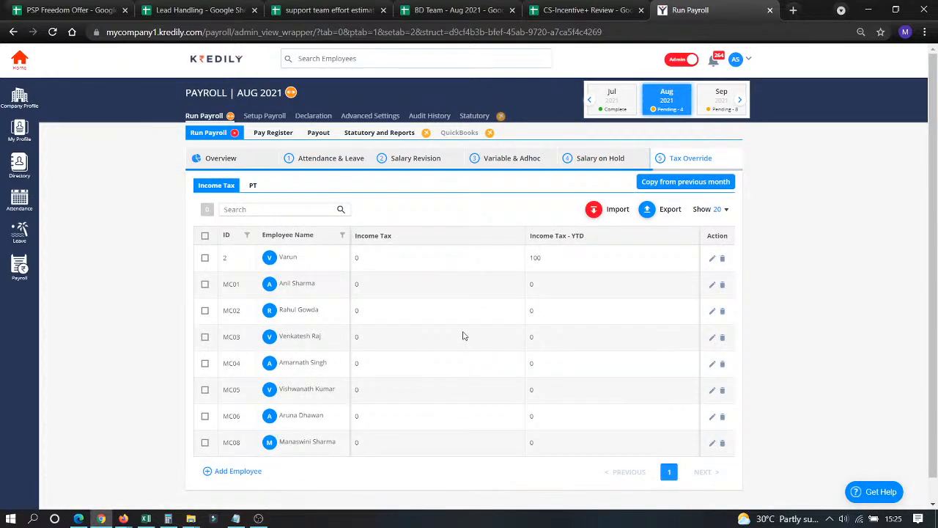
left_click(712, 258)
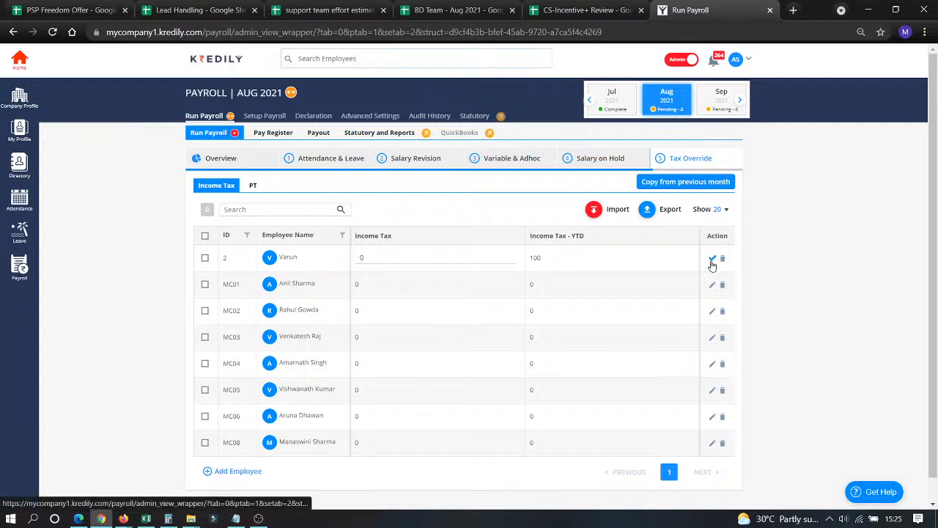
double_click(370, 257)
type("100")
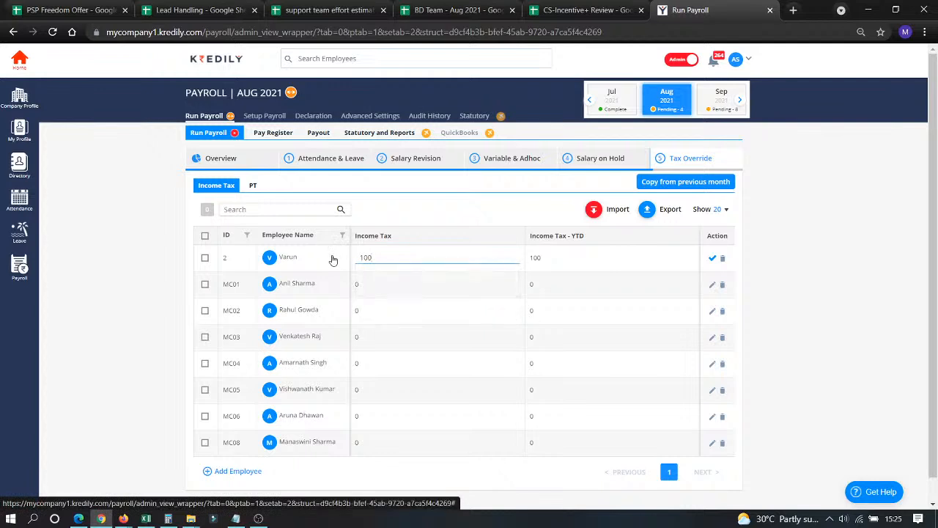
left_click(713, 258)
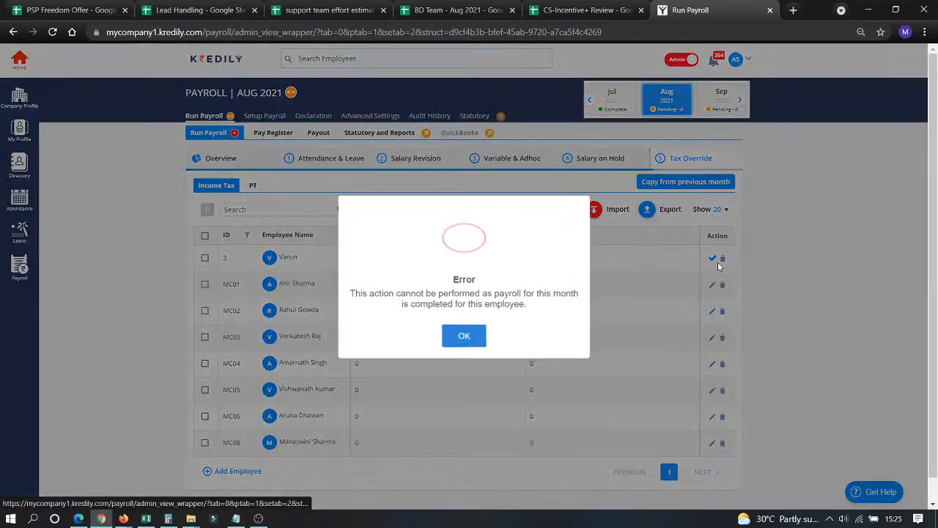
left_click(464, 335)
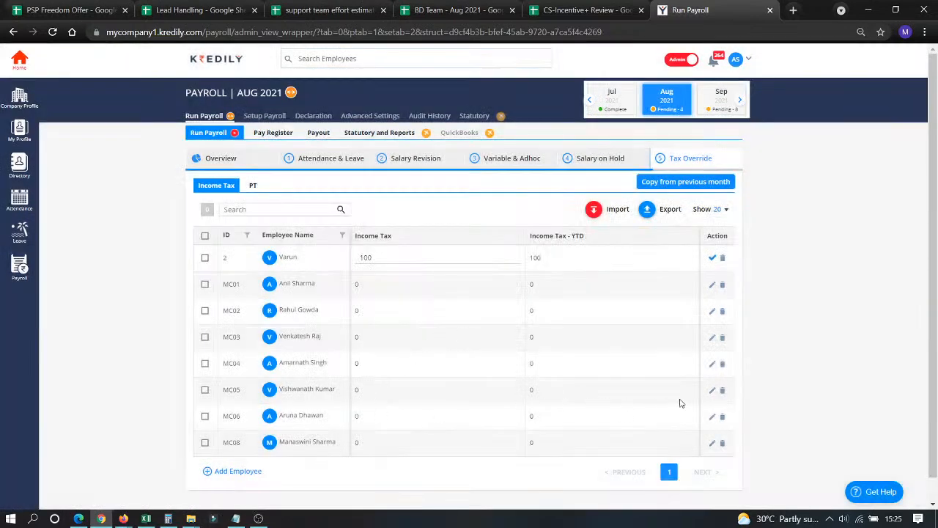
Set MC05's income tax override to 100, then view the PT list.
left_click(711, 391)
type("100")
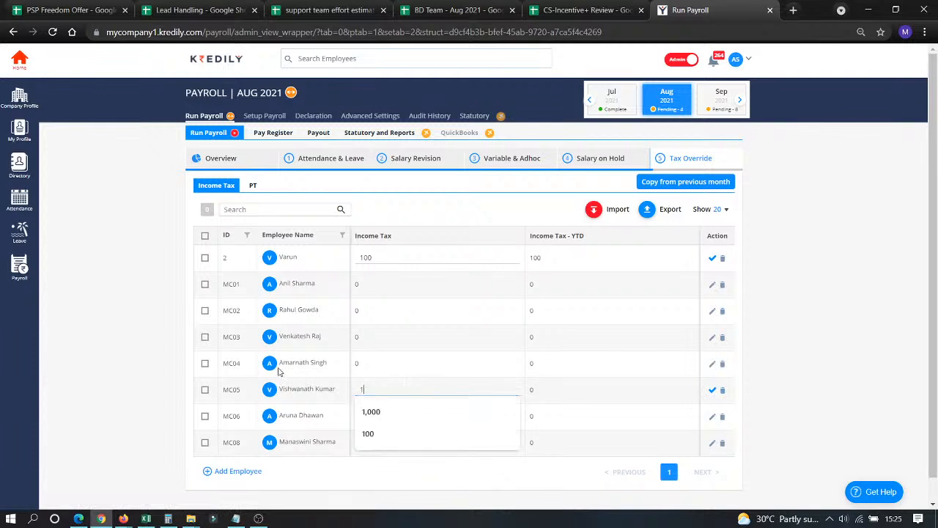
left_click(711, 392)
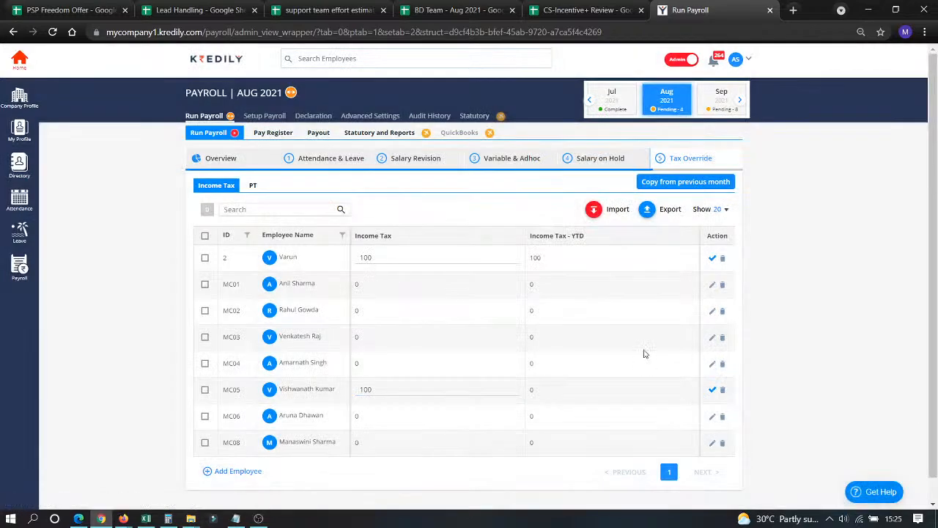
left_click(715, 395)
left_click(480, 330)
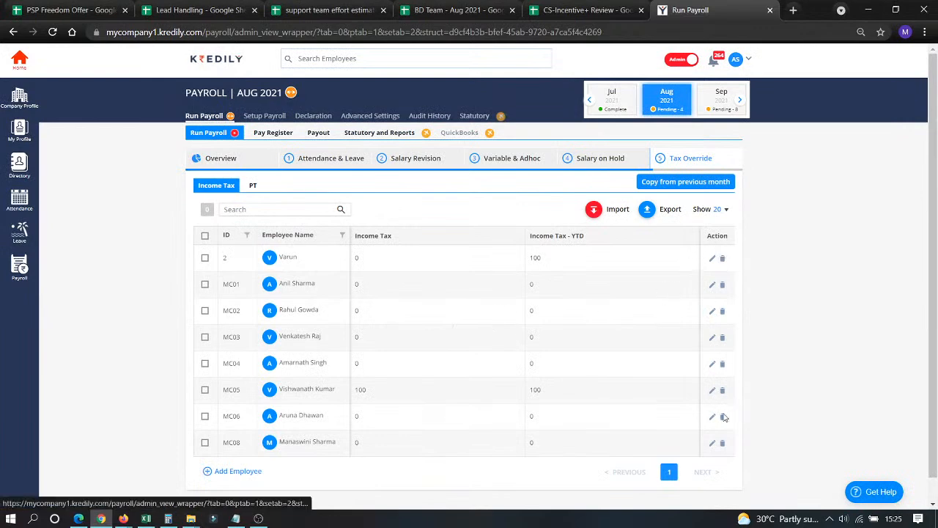
left_click(252, 188)
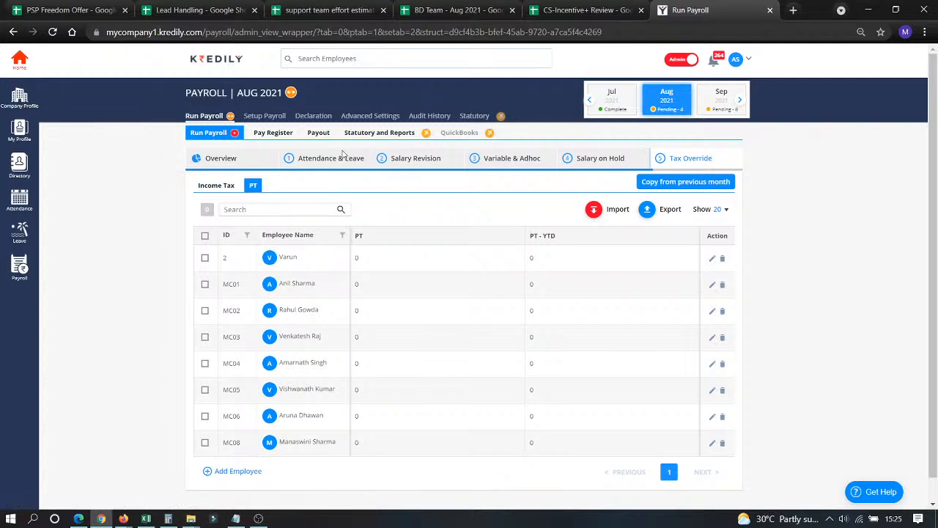
Open the August 2021 Pay Register showing each employee's pay and Completed, On Hold or Pending status.
left_click(273, 136)
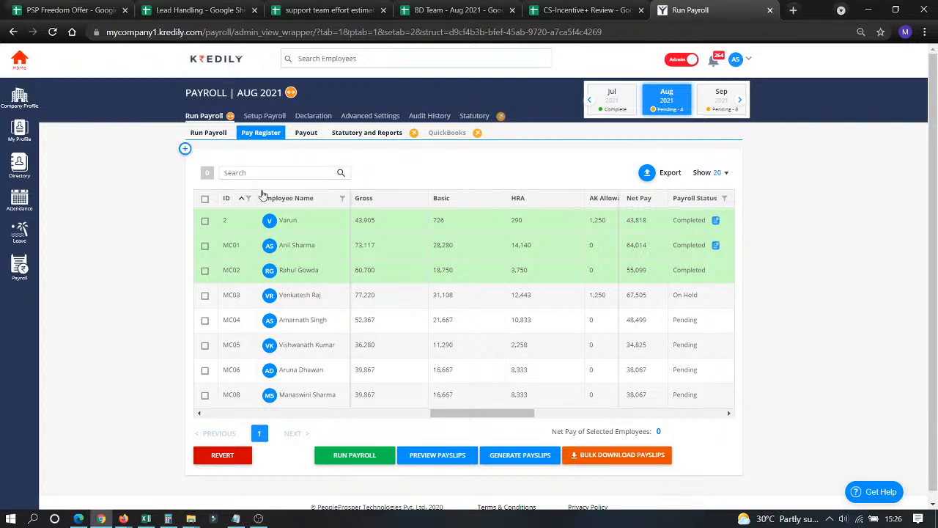
Select MC03, MC04, MC05, MC06 and MC08 for the August payroll run.
left_click(205, 295)
left_click(205, 319)
left_click(205, 345)
left_click(204, 370)
left_click(205, 395)
Run the August payroll, confirming the data is verified and acknowledging the message.
left_click(364, 460)
left_click(410, 291)
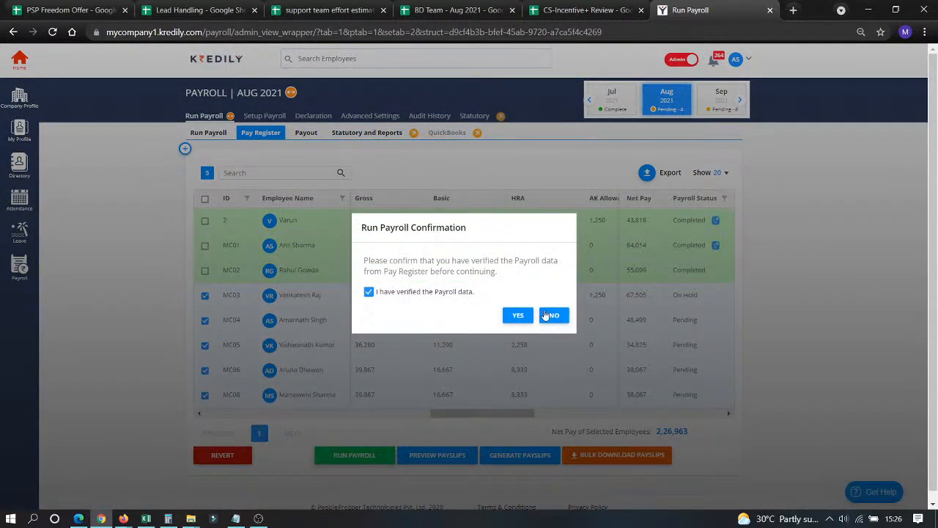
left_click(517, 315)
left_click(467, 349)
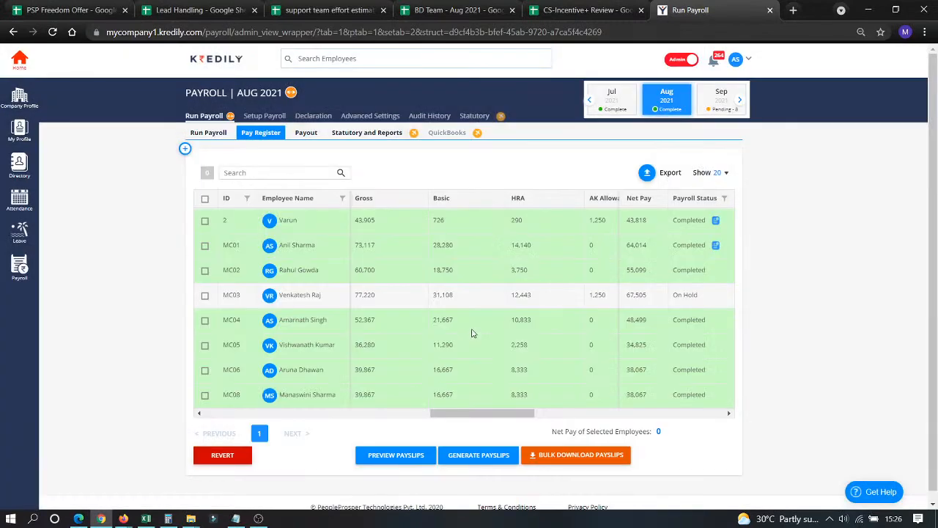
left_click(205, 321)
Generate August payslips for MC04, MC05, MC06 and MC08, then reload the pay register.
left_click(205, 345)
left_click(205, 370)
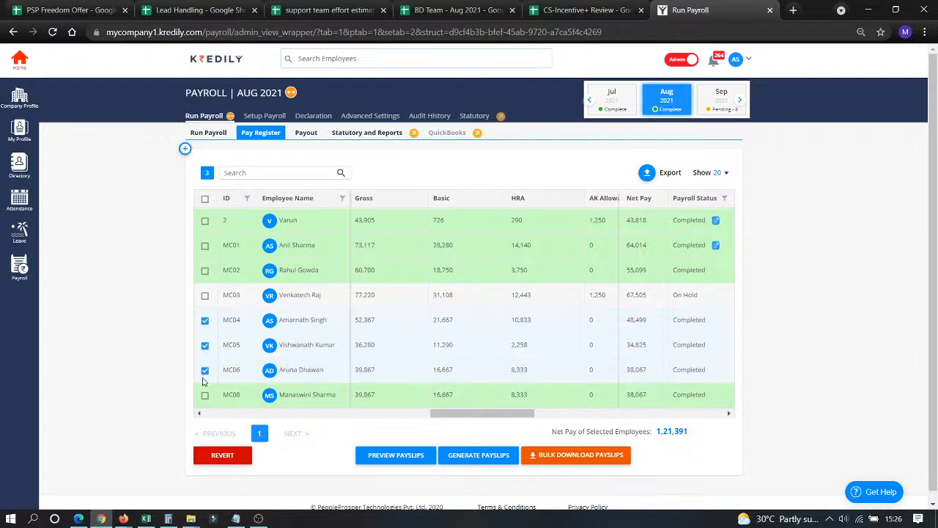
left_click(204, 396)
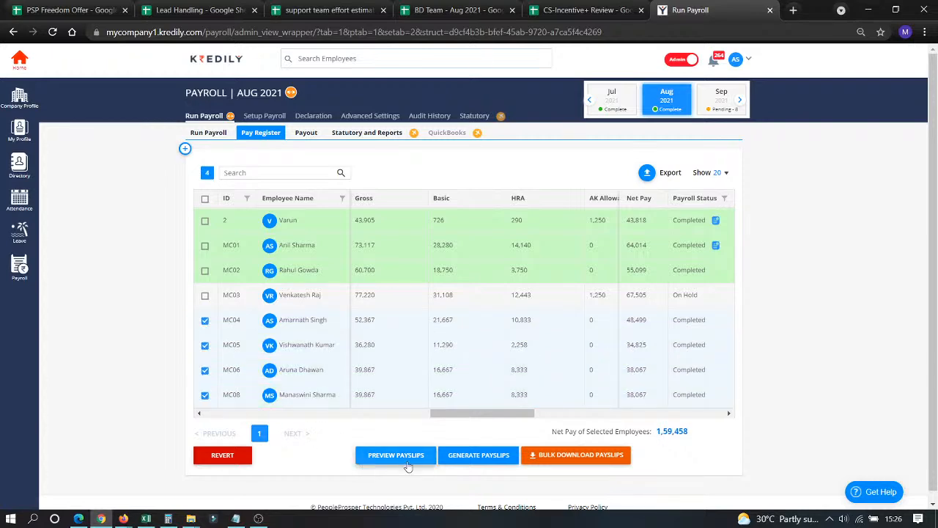
left_click(481, 456)
left_click(517, 316)
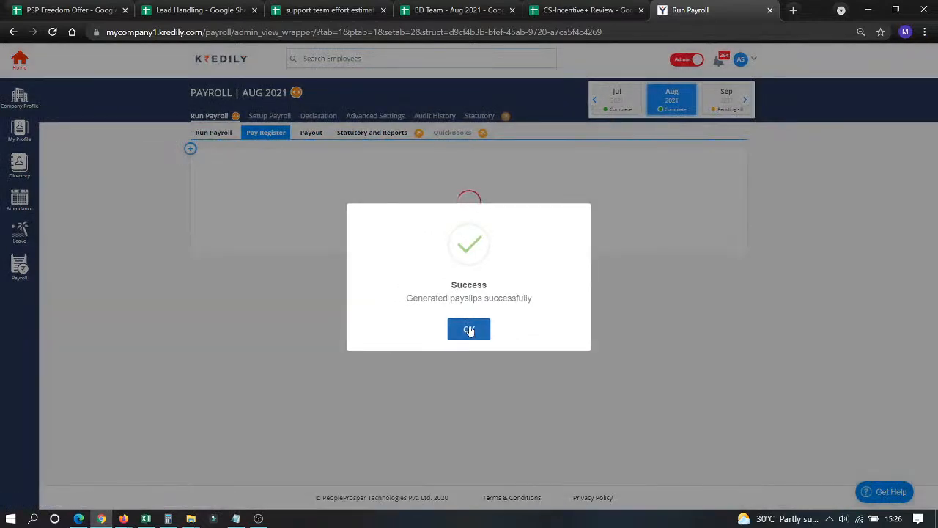
left_click(470, 329)
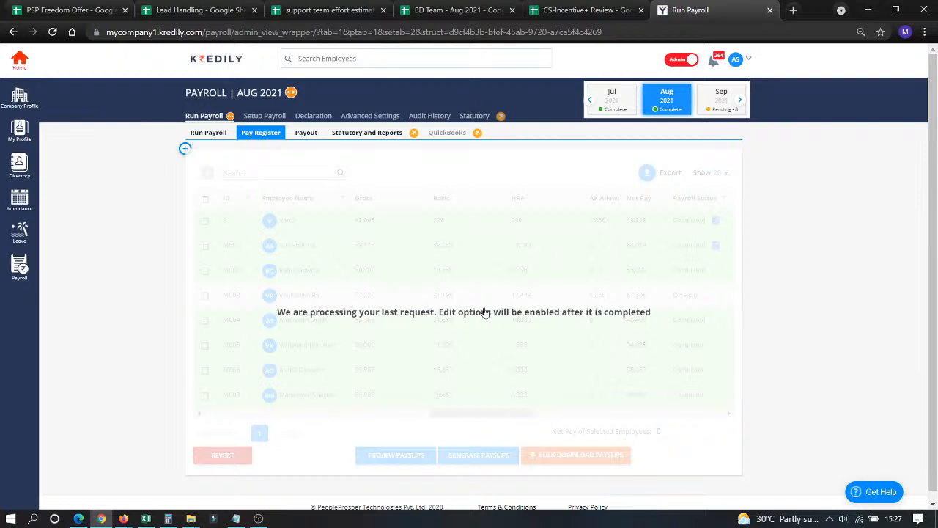
left_click(52, 32)
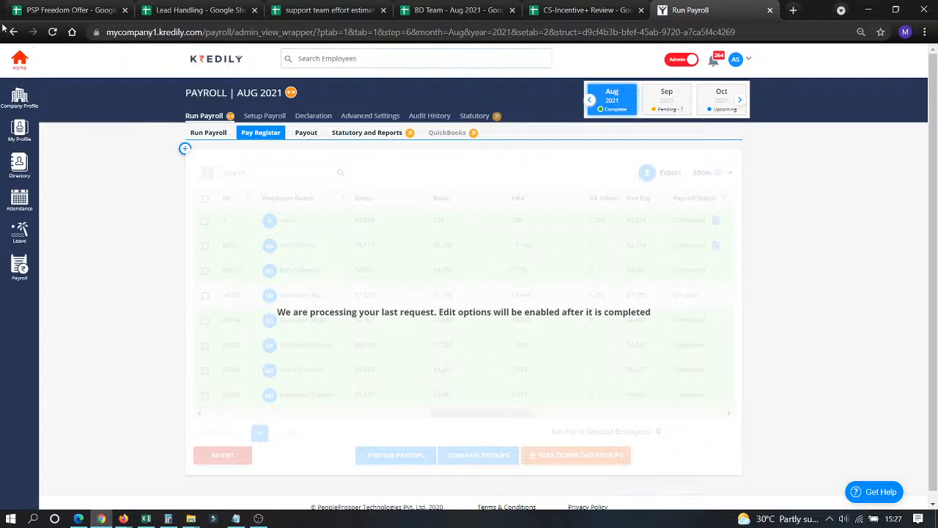
left_click(54, 33)
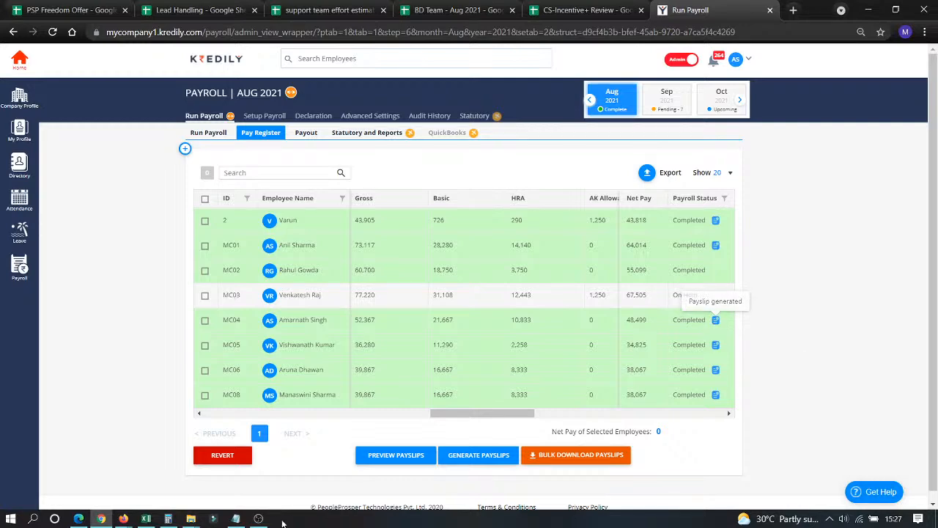
Preview and scroll through a generated August payslip, close it, then switch to YouTube Studio.
left_click(381, 457)
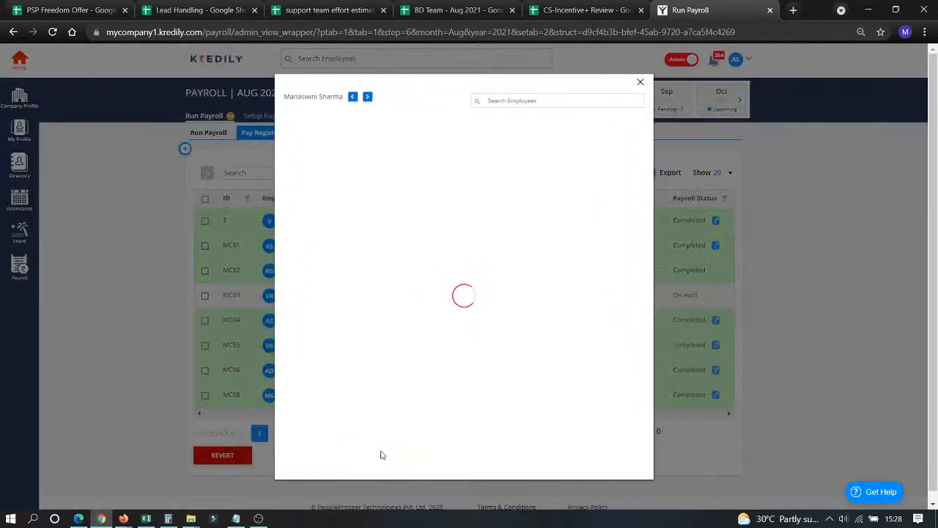
scroll(450, 259, "down", 1)
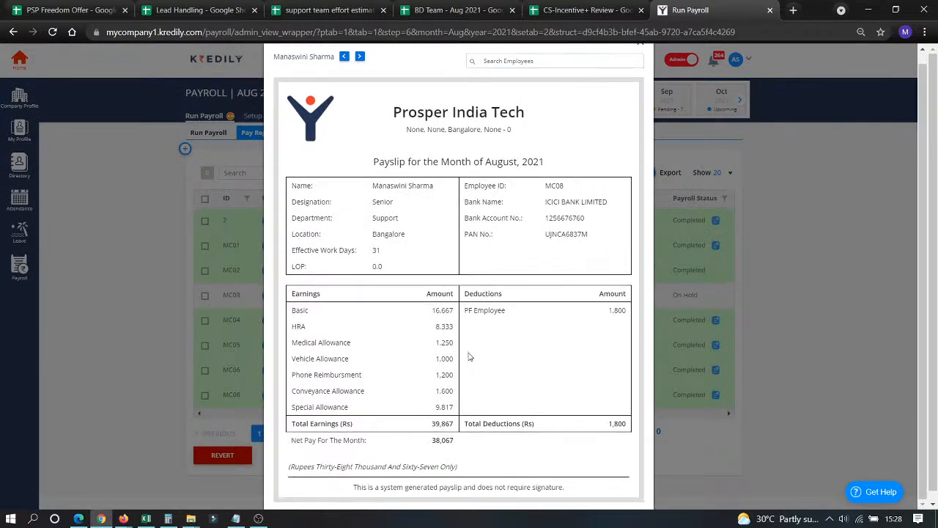
left_click(815, 190)
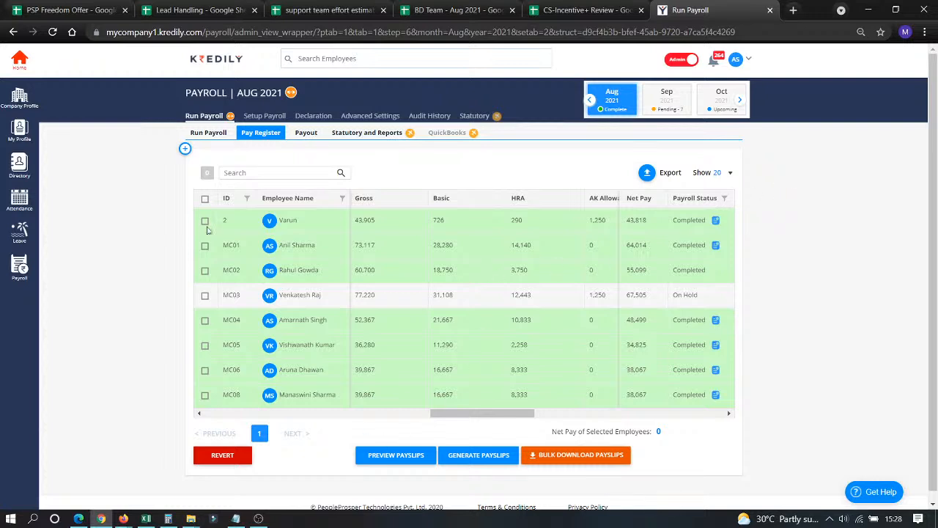
left_click(78, 518)
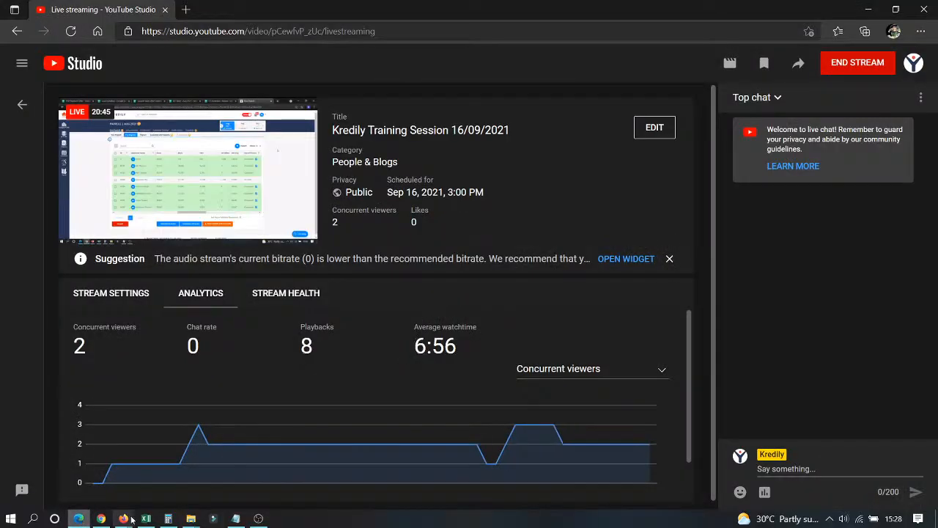
Briefly show OBS, check the YouTube Studio stream status, then return to Kredily.
left_click(259, 520)
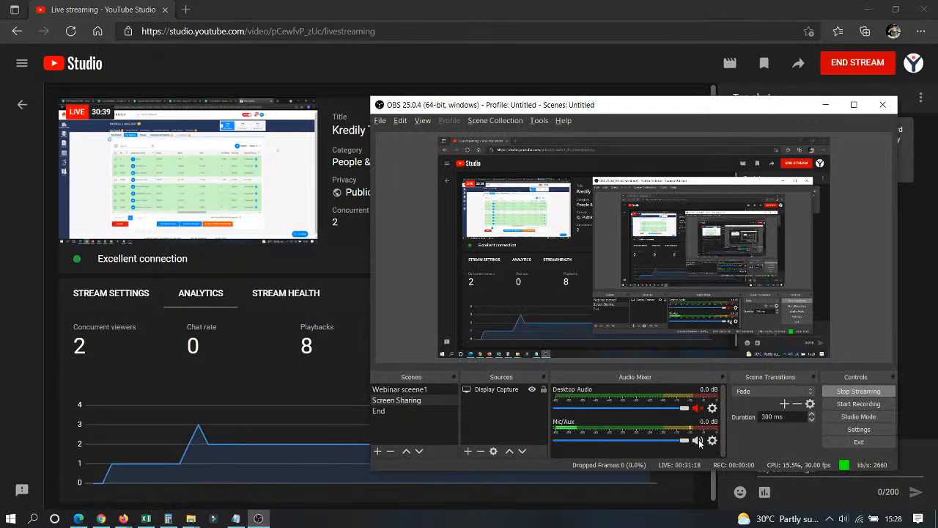
left_click(29, 378)
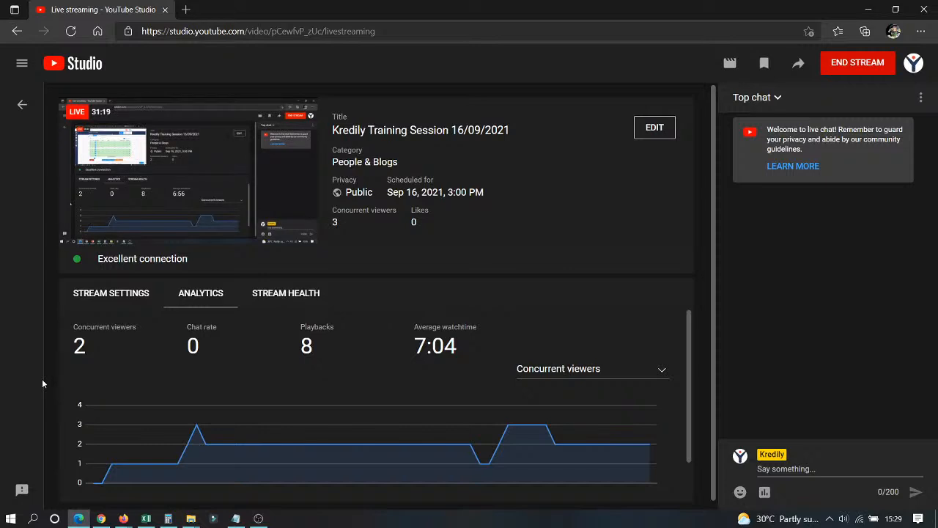
left_click(101, 518)
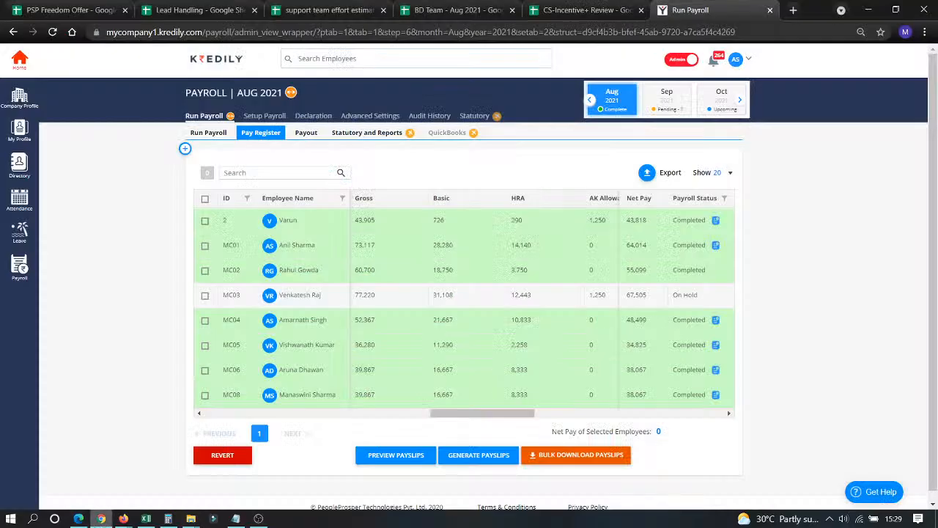
Show and minimise the OBS window, then bring it back up over the pay register.
left_click(258, 518)
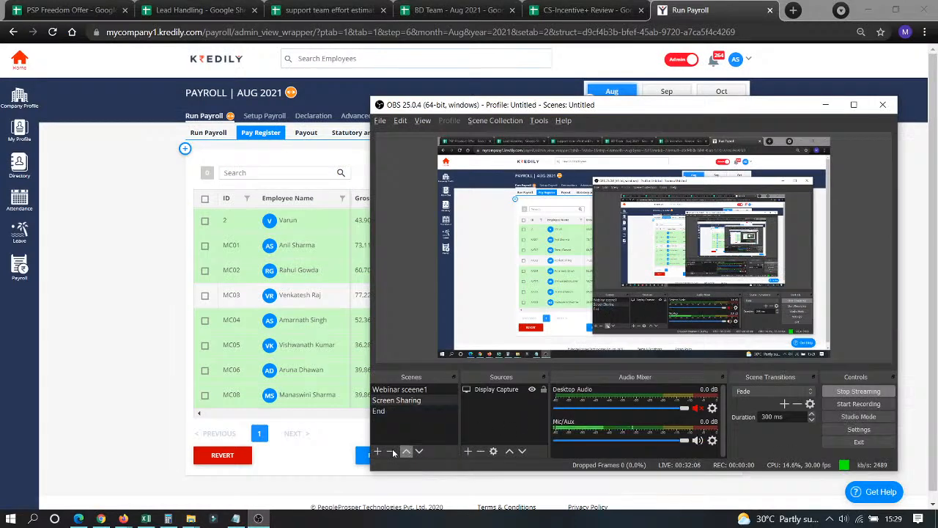
left_click(310, 460)
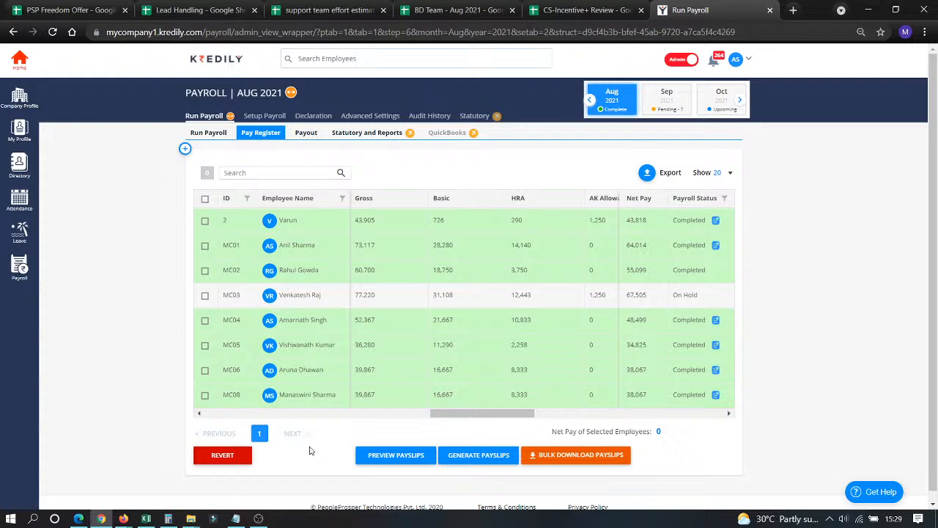
left_click(260, 520)
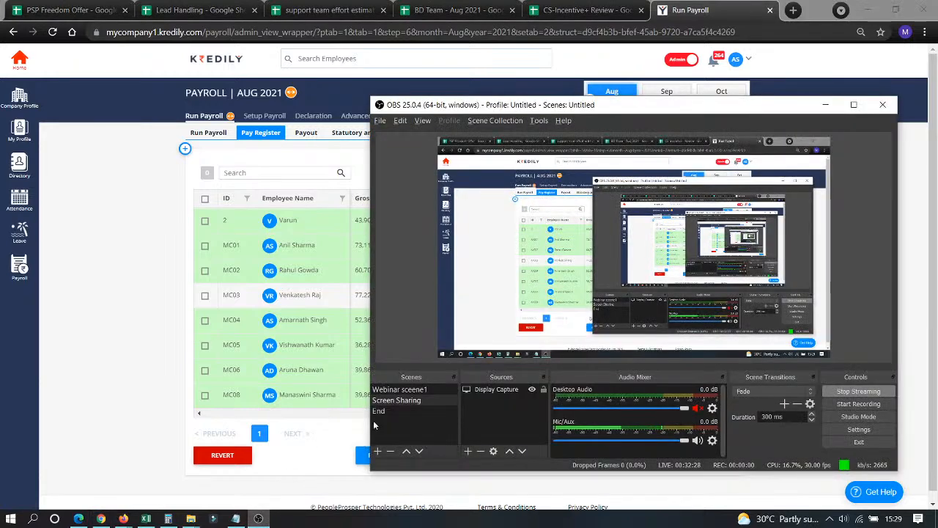